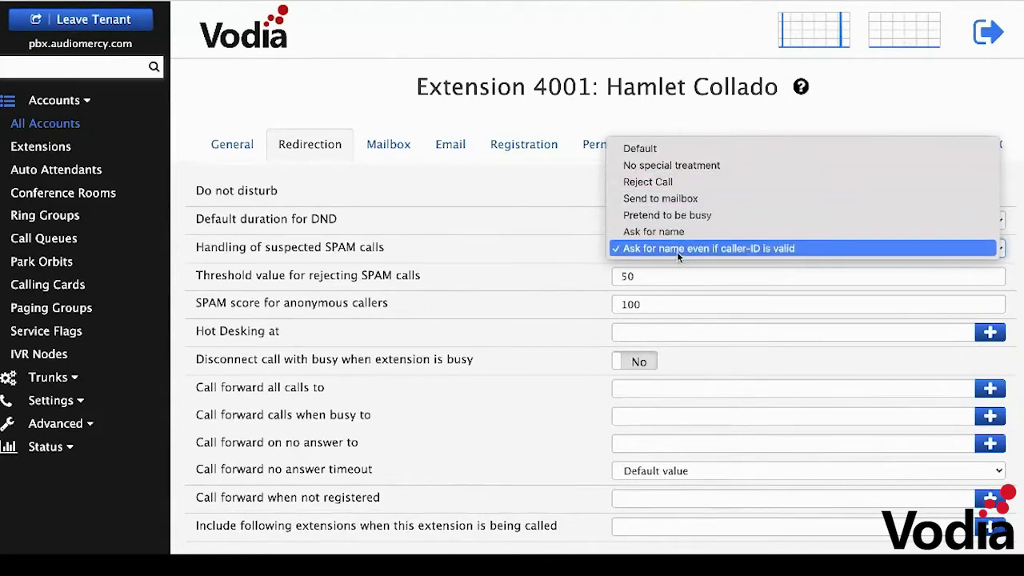
Review the extension's handling options for suspected SPAM calls, its rejection threshold and its score for anonymous callers
click(542, 260)
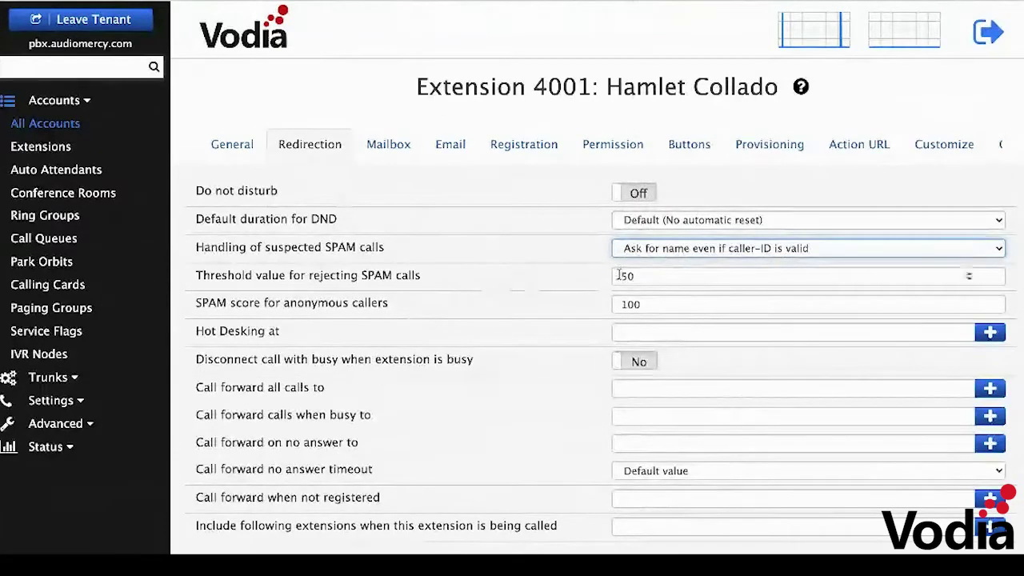
click(660, 280)
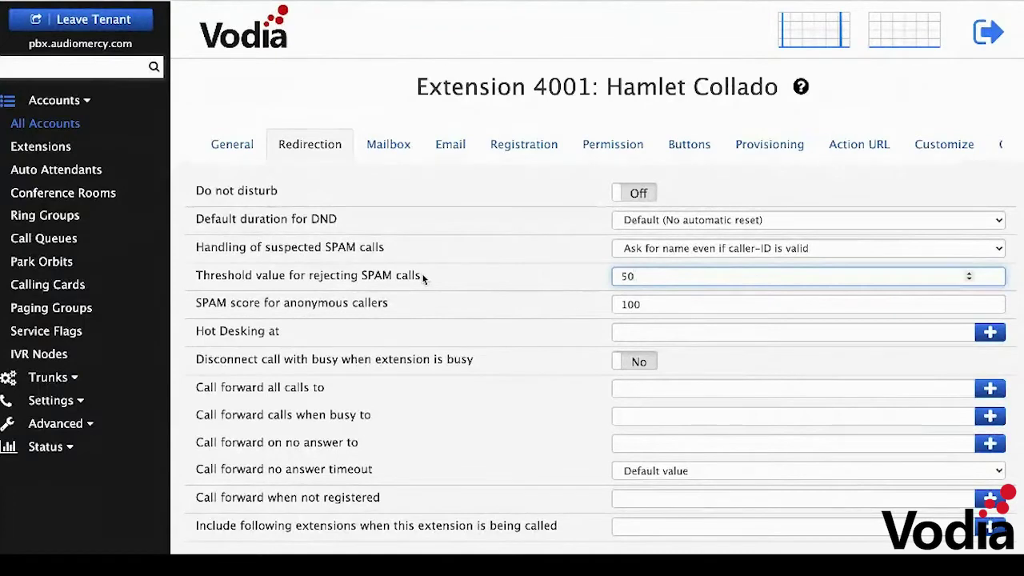
click(649, 307)
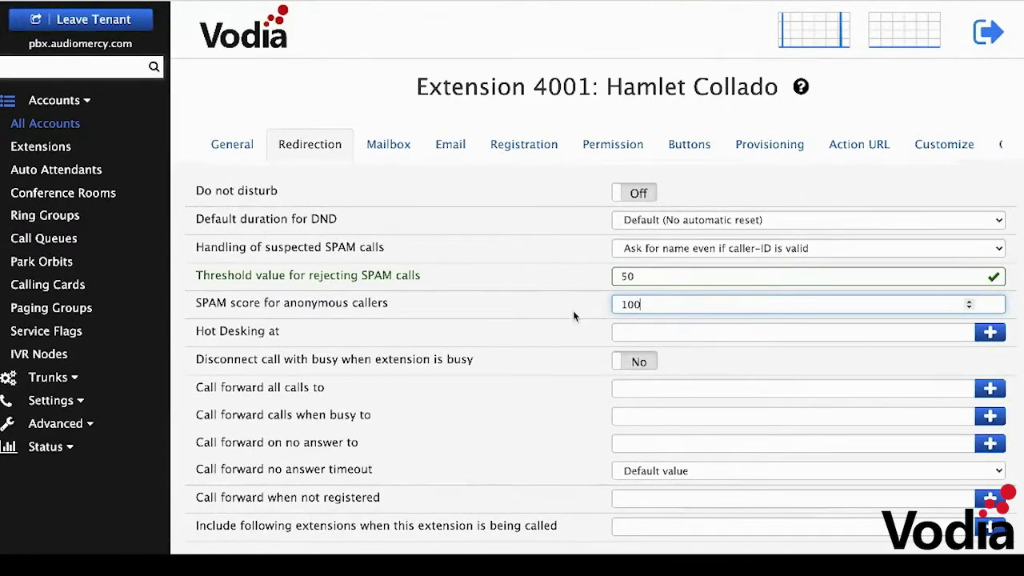
drag(641, 305, 590, 308)
click(666, 249)
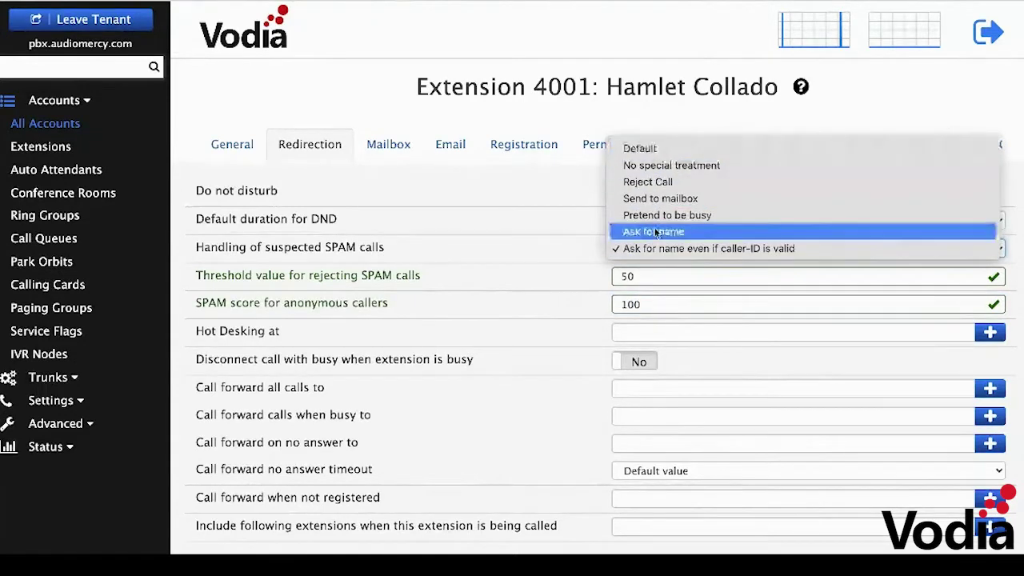
click(543, 288)
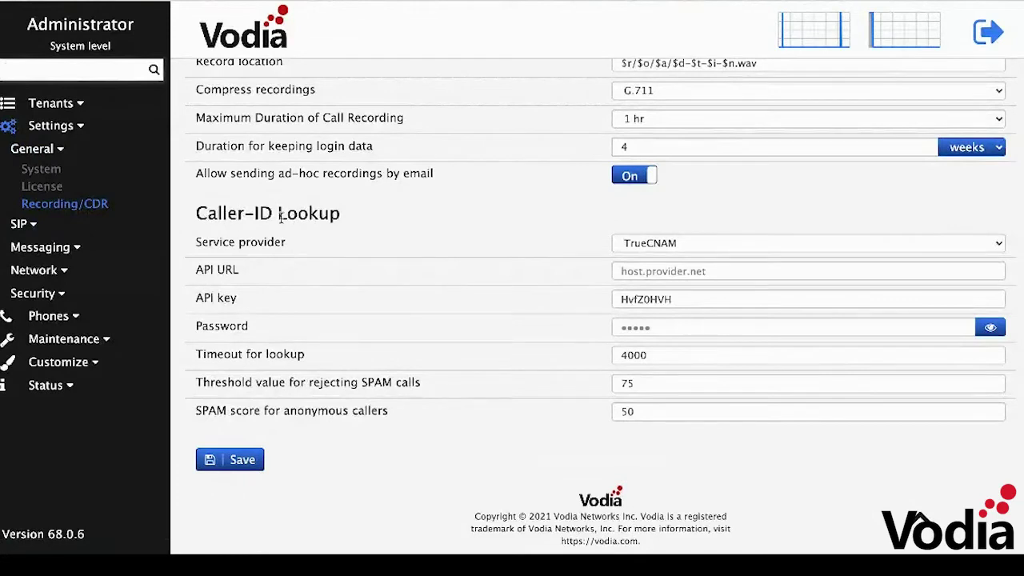
Examine the system-level Caller-ID Lookup service providers, lookup timeout and threshold value for rejecting SPAM calls
click(697, 244)
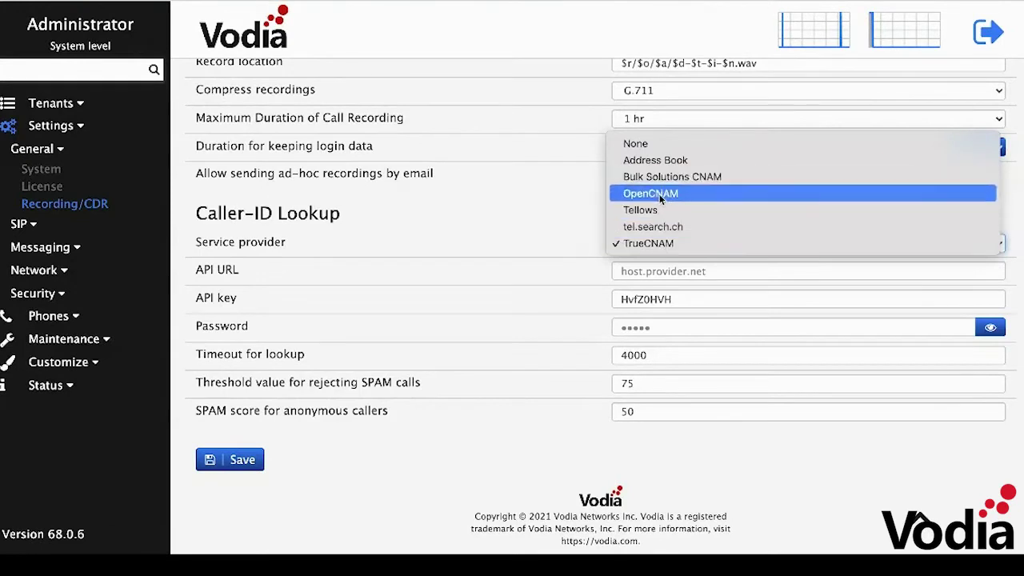
click(540, 218)
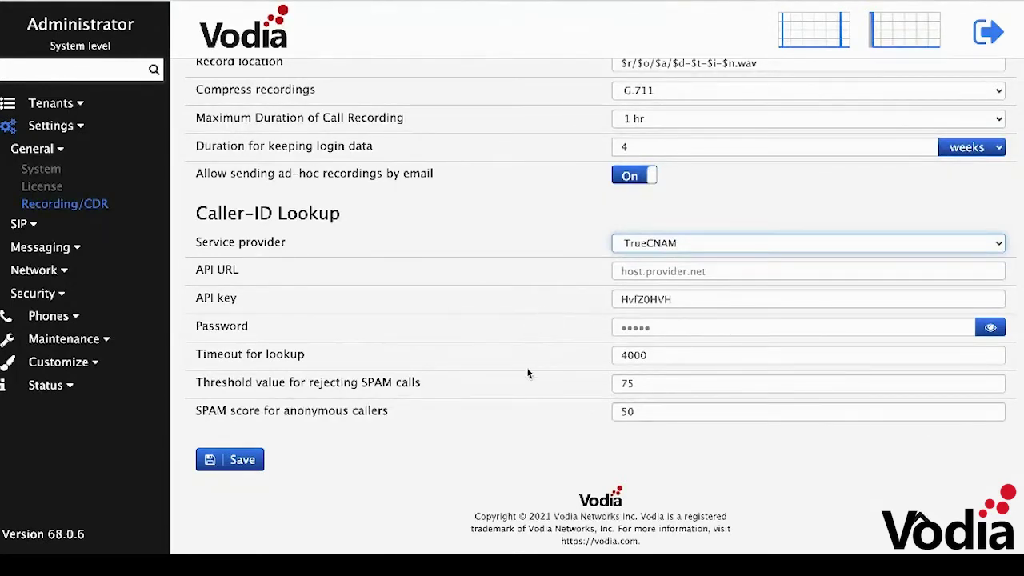
double_click(632, 355)
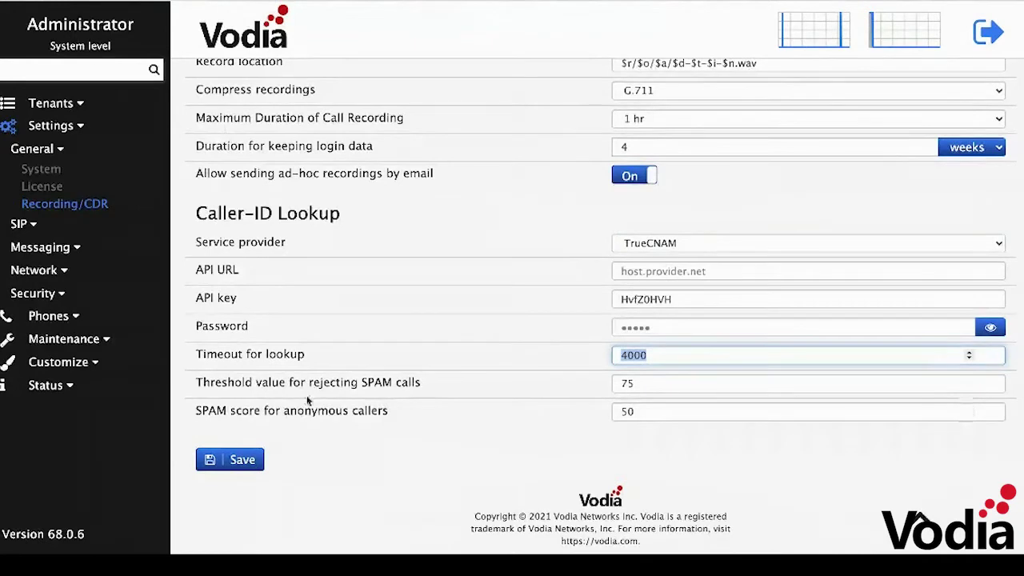
click(617, 386)
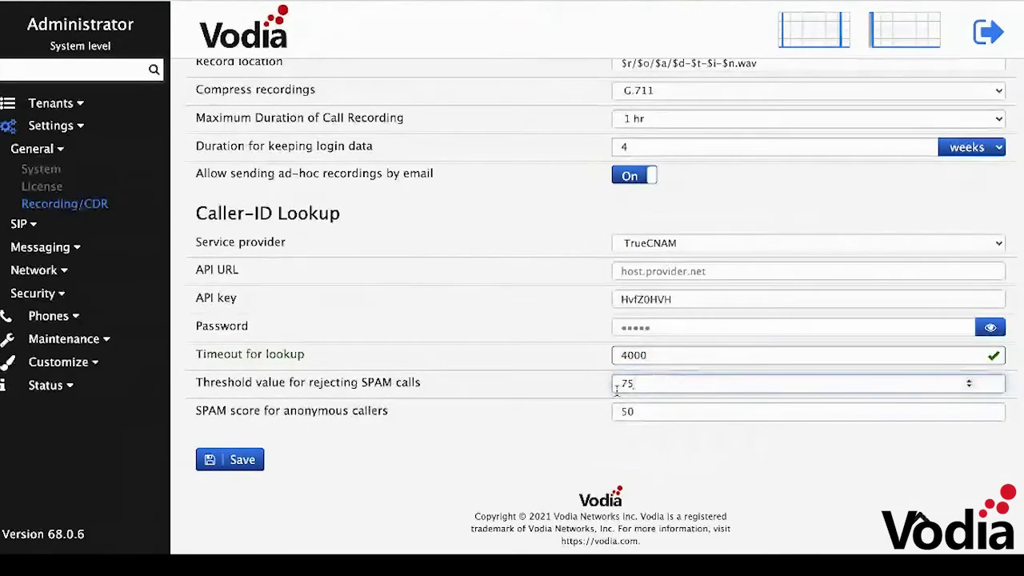
drag(638, 384, 606, 387)
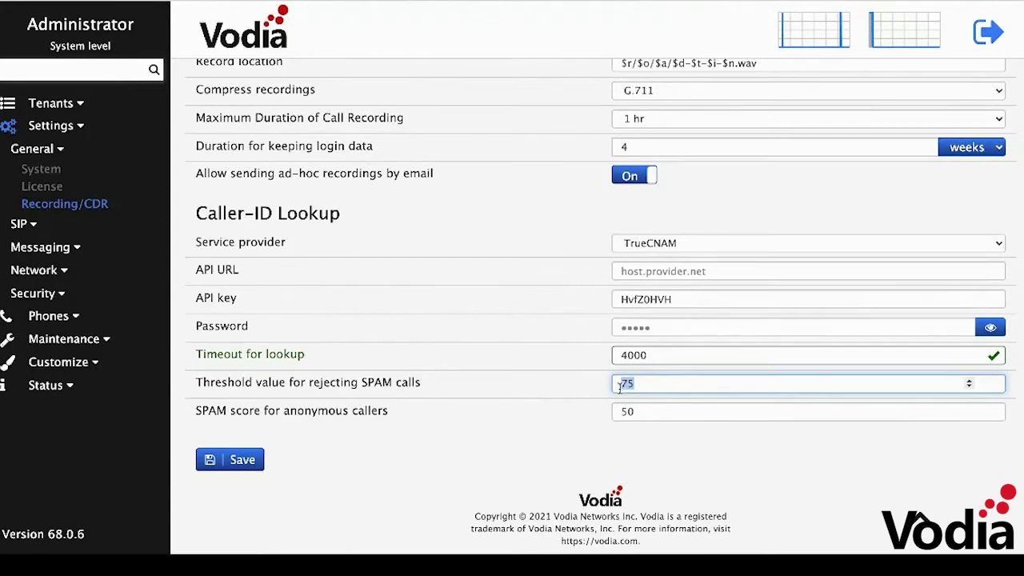
Set the system-level SPAM score for anonymous callers to 100 and save the settings
click(642, 412)
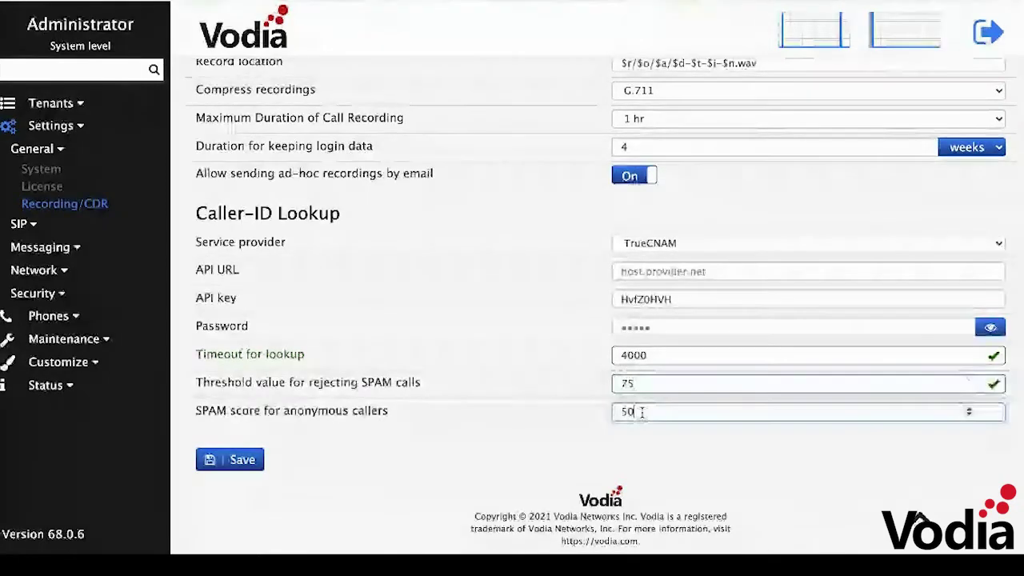
key(ctrl+a)
text(100)
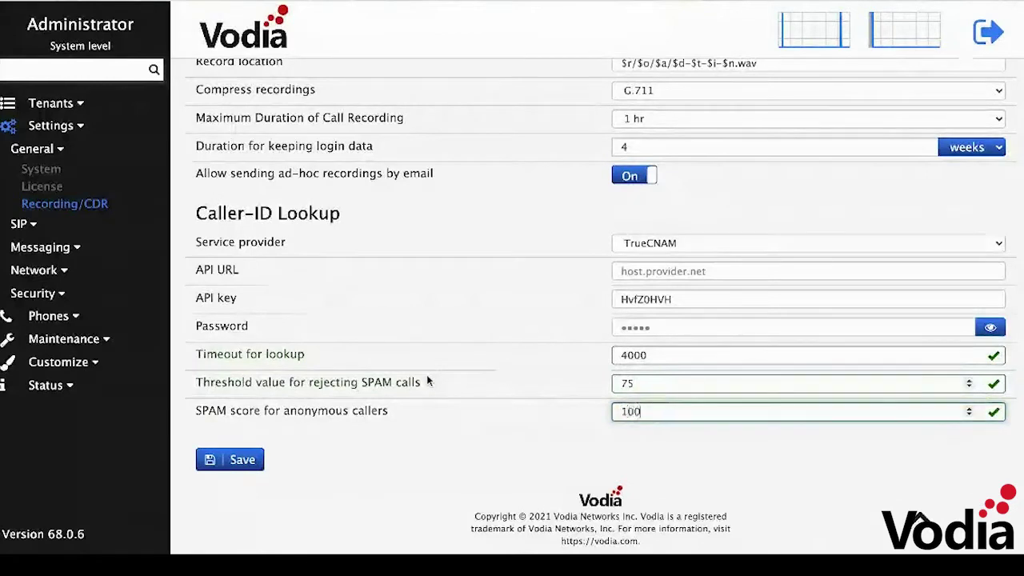
key(Return)
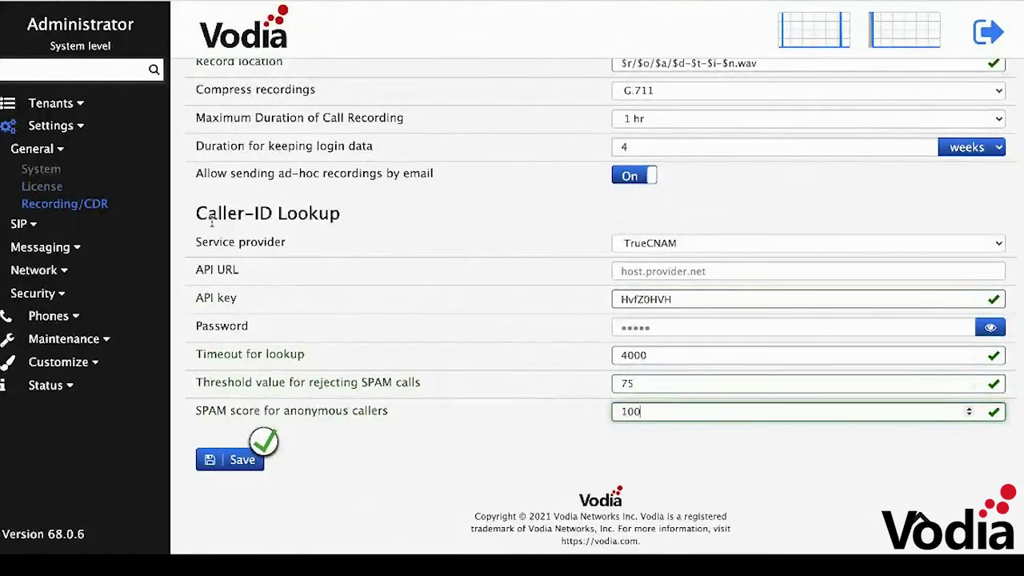
Recheck which service providers are available under Caller-ID Lookup
drag(197, 214, 341, 221)
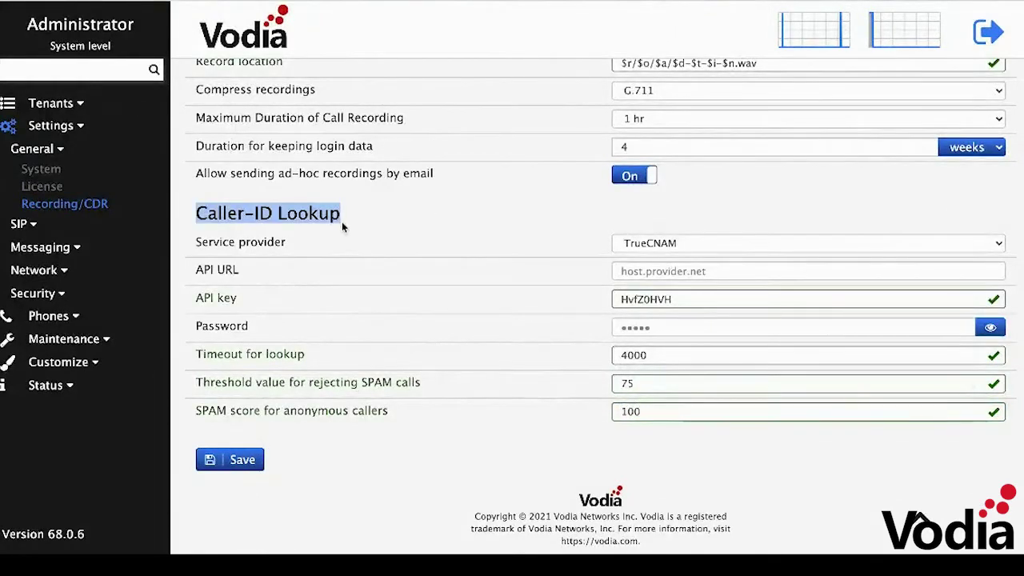
click(618, 243)
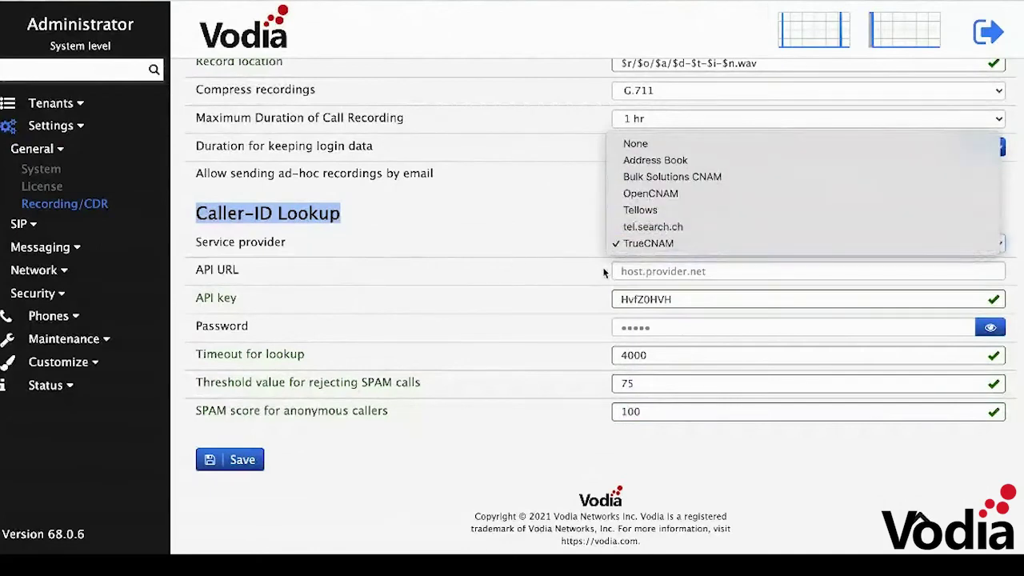
click(571, 274)
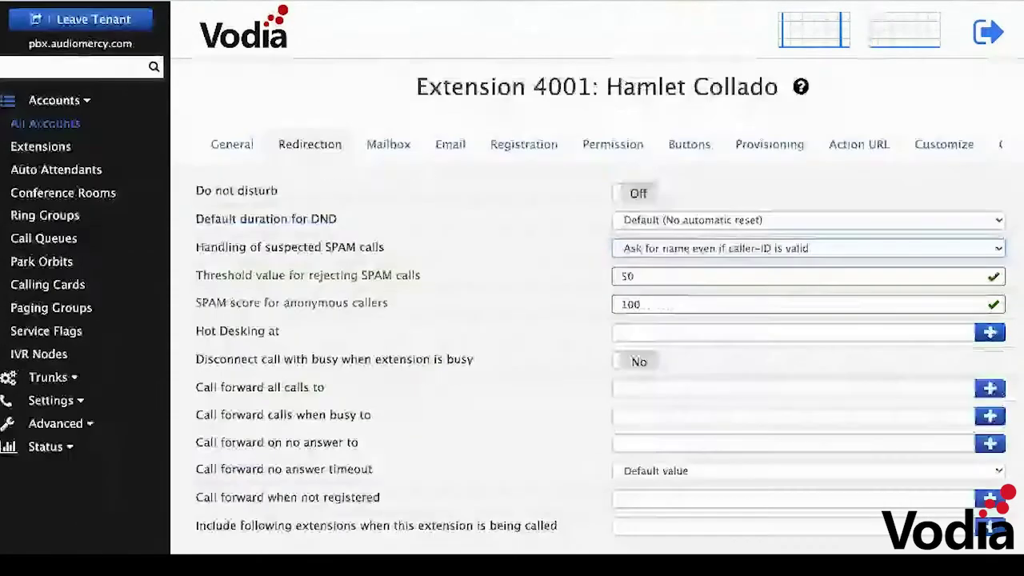
Check the threshold value for rejecting SPAM calls in the extension's redirection settings
click(644, 277)
drag(422, 278, 214, 272)
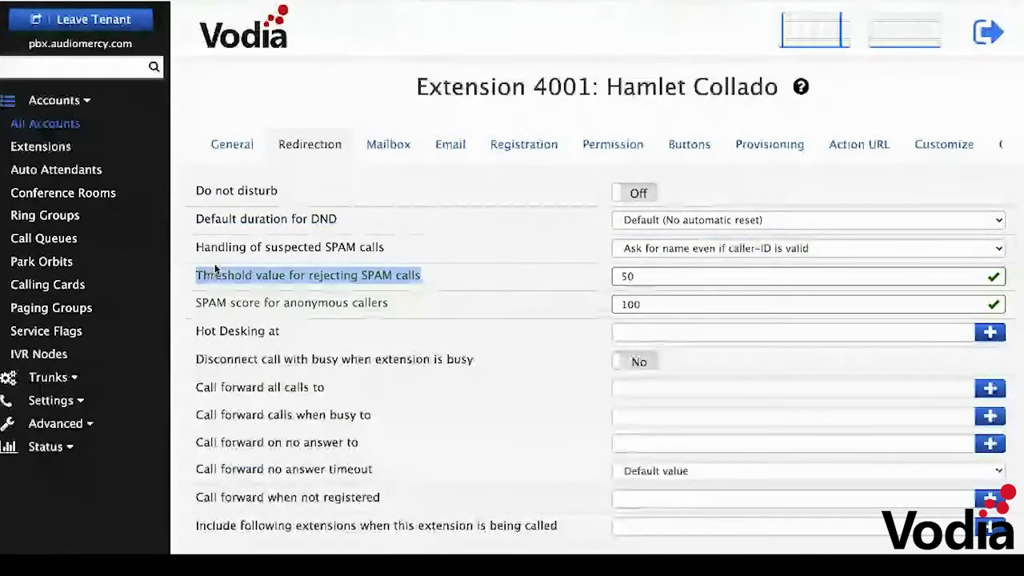
click(648, 282)
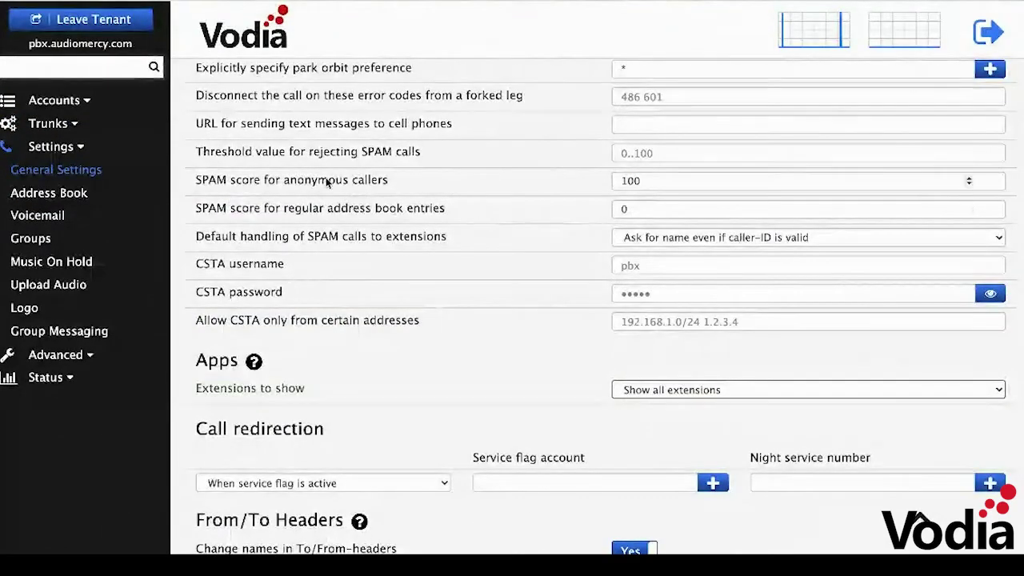
Set the threshold value for rejecting SPAM calls to 45 in the tenant's general settings
scroll(325, 185, up, 1)
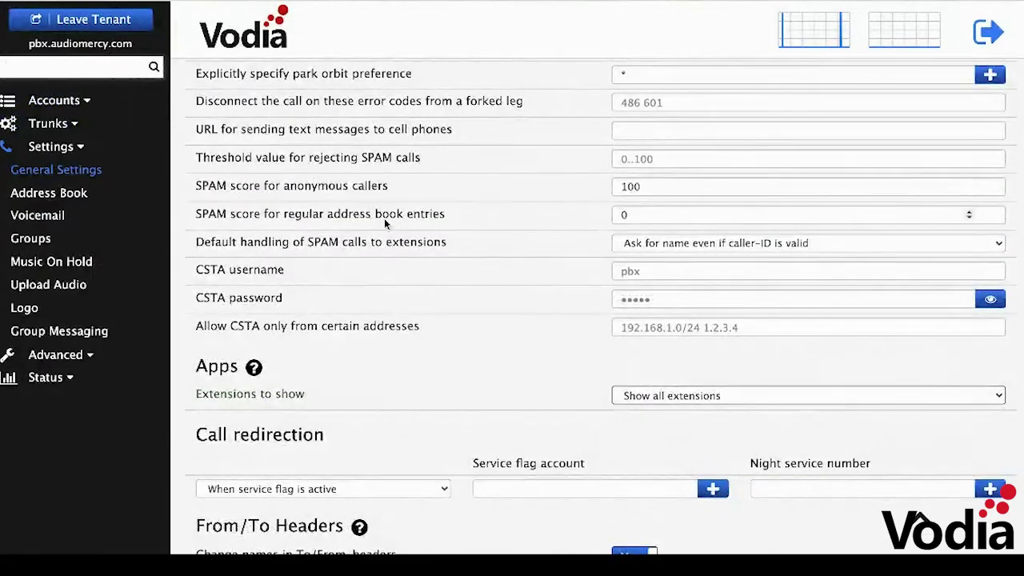
scroll(437, 226, up, 1)
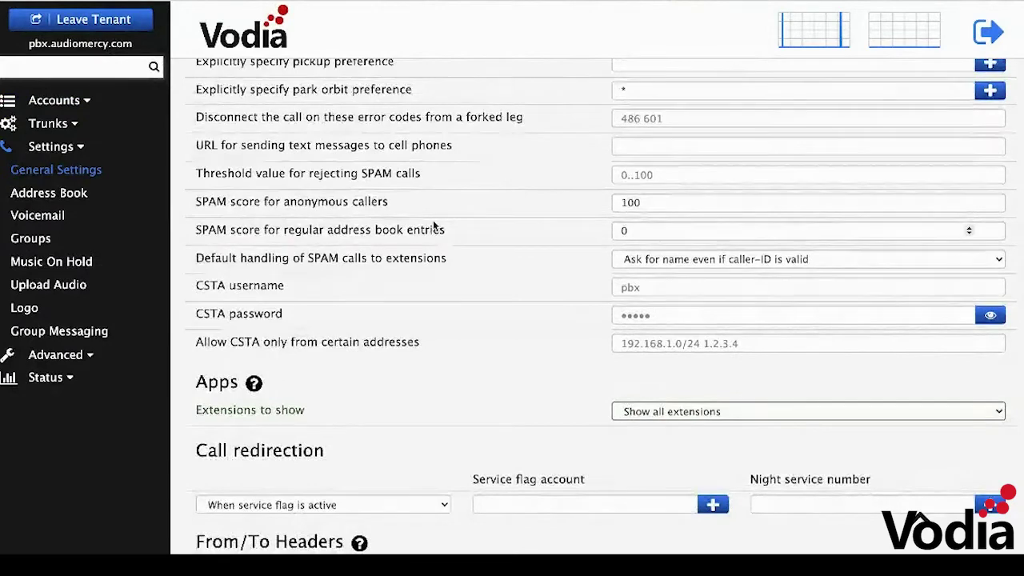
click(642, 173)
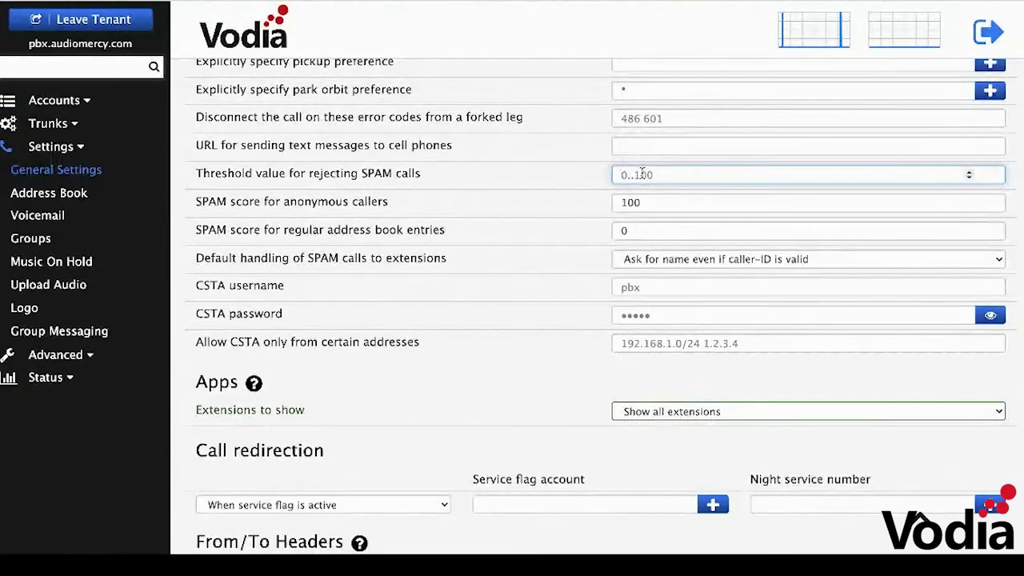
text(45)
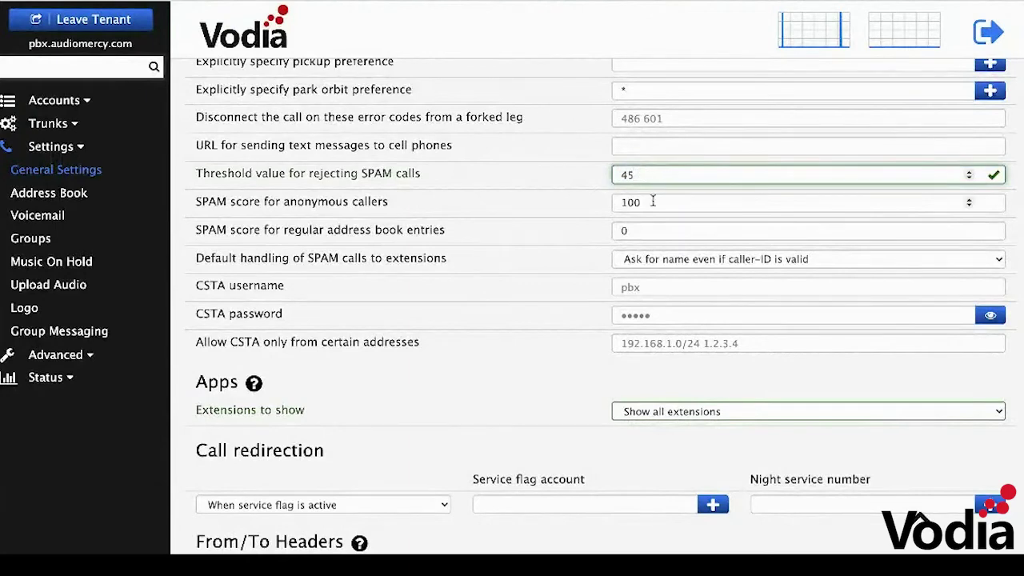
Set the tenant's SPAM score for regular address book entries to 50
click(656, 200)
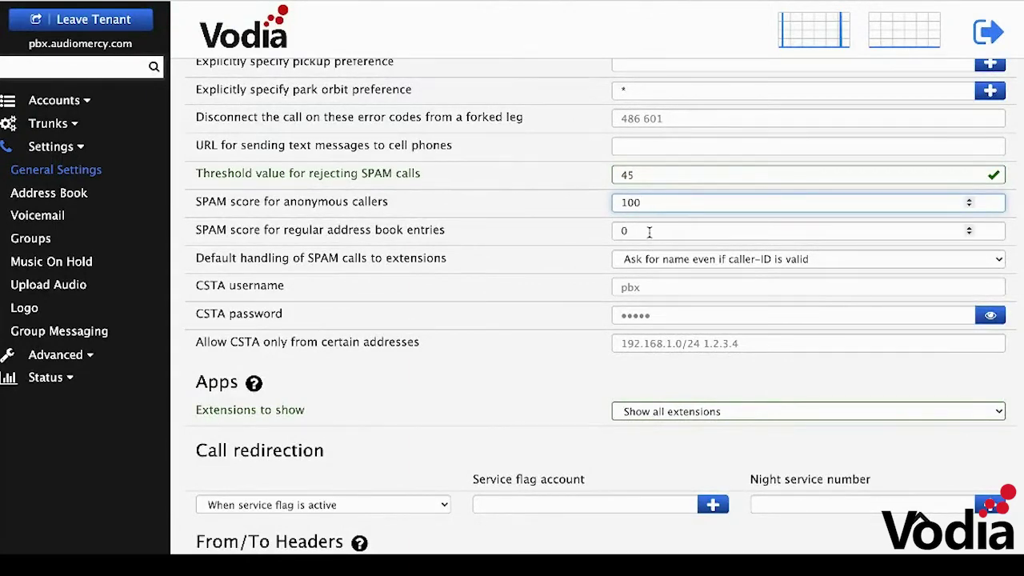
drag(630, 231, 618, 232)
key(BackSpace)
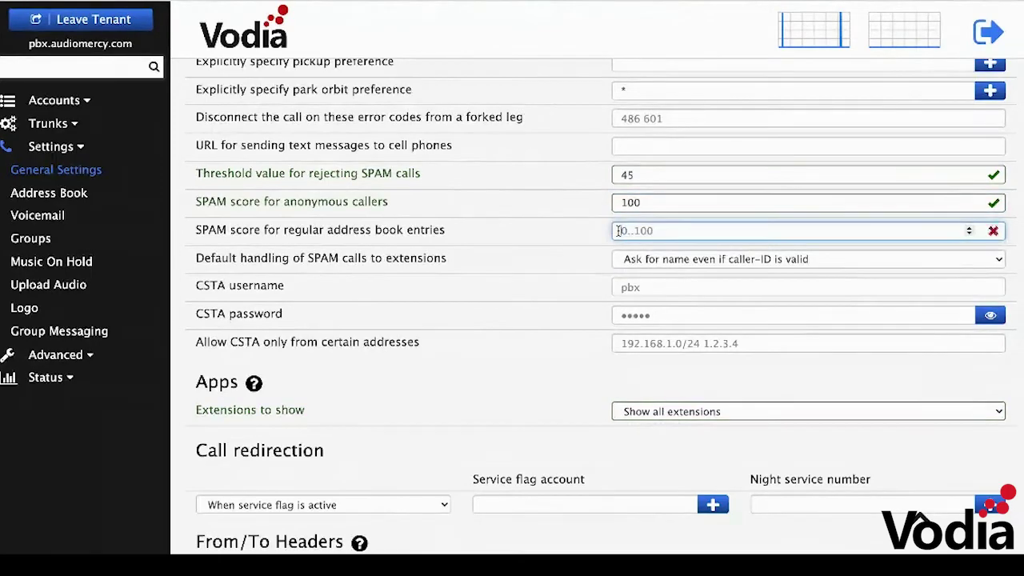
text(50)
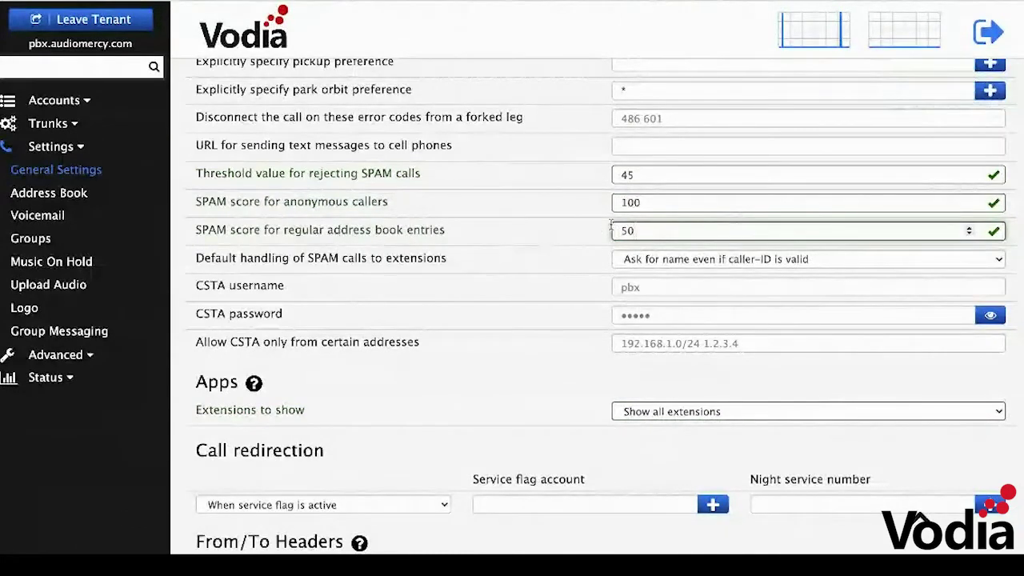
Review the tenant's address book SPAM score and the options for default handling of SPAM calls to extensions
drag(635, 231, 602, 232)
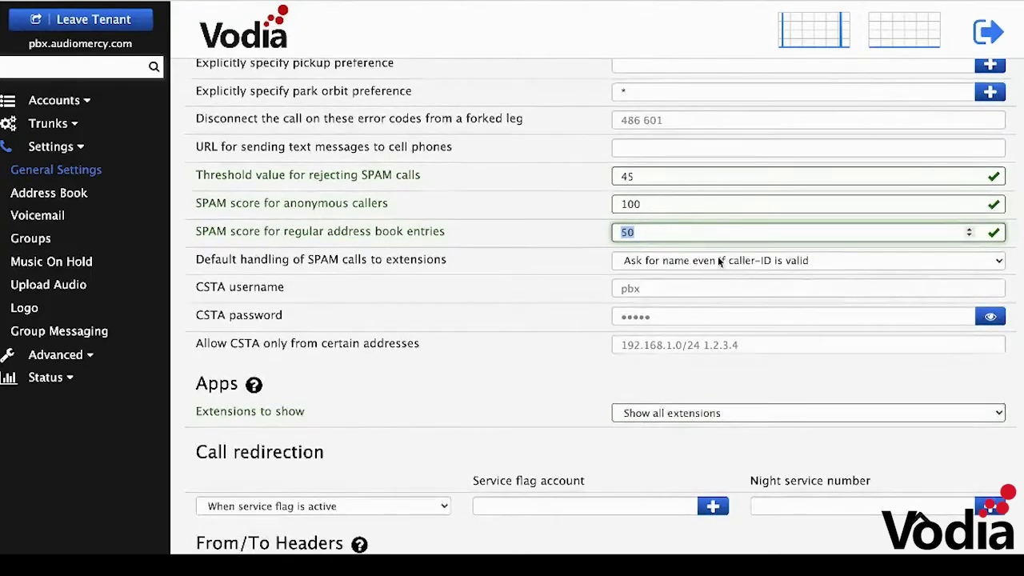
click(709, 262)
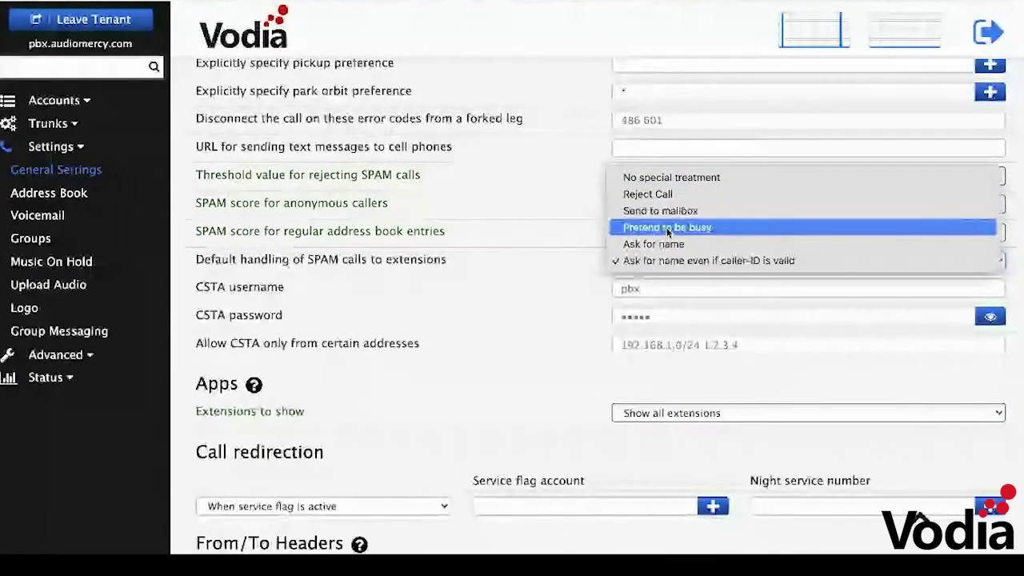
click(551, 248)
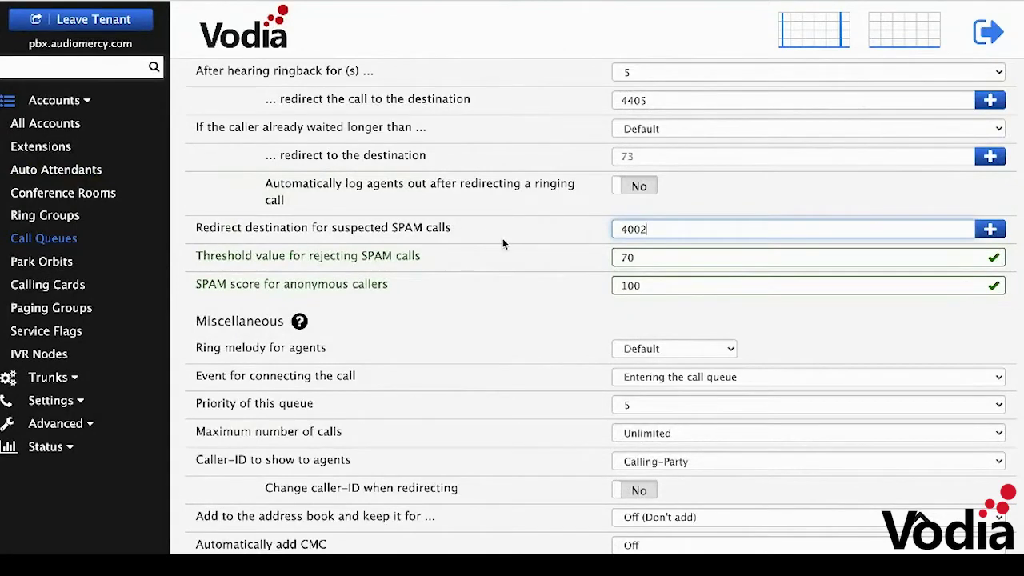
Review the call queue's redirect destination for suspected SPAM calls, its rejection threshold and its score for anonymous callers
scroll(493, 268, up, 5)
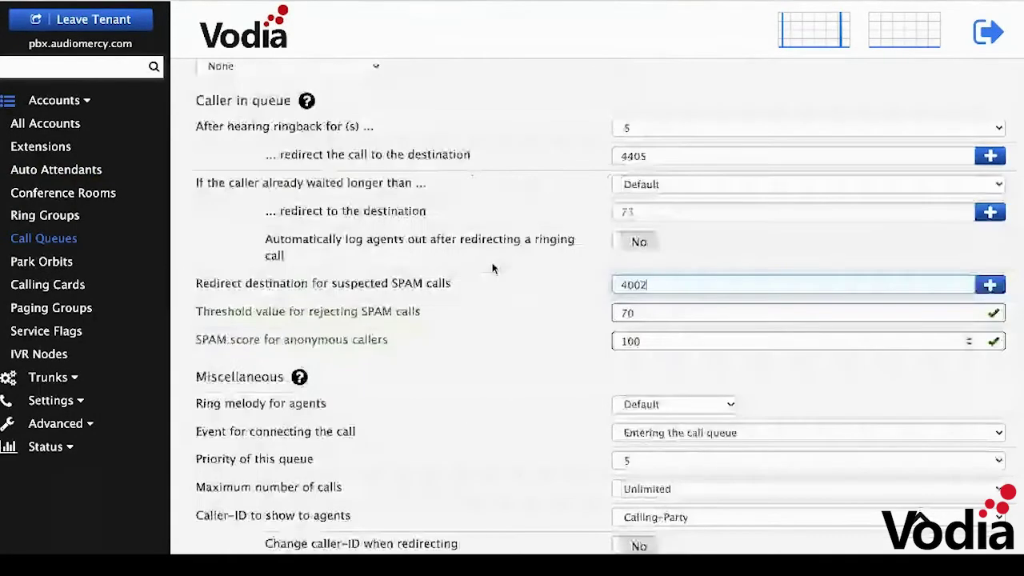
scroll(494, 268, down, 5)
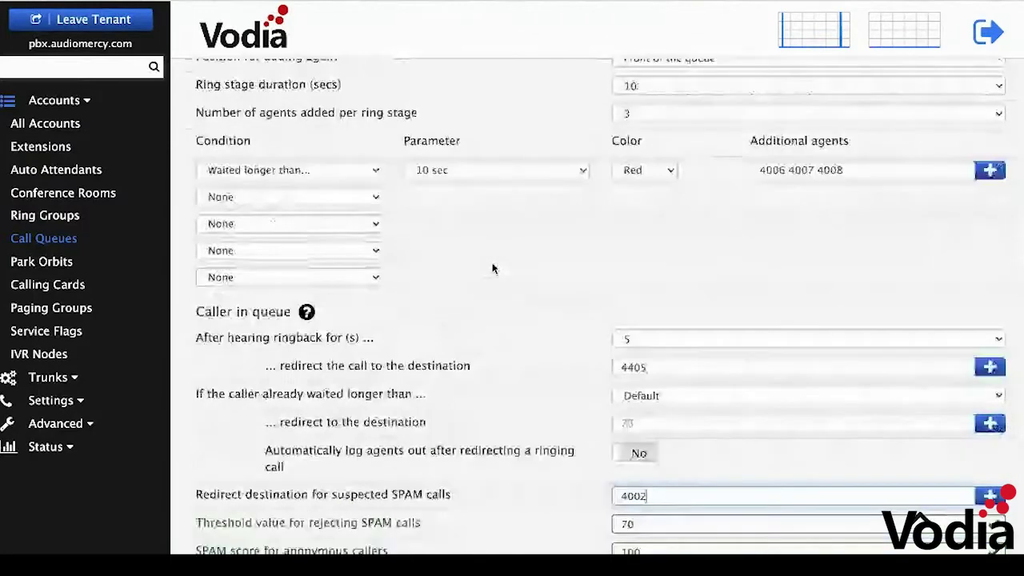
scroll(492, 269, up, 1)
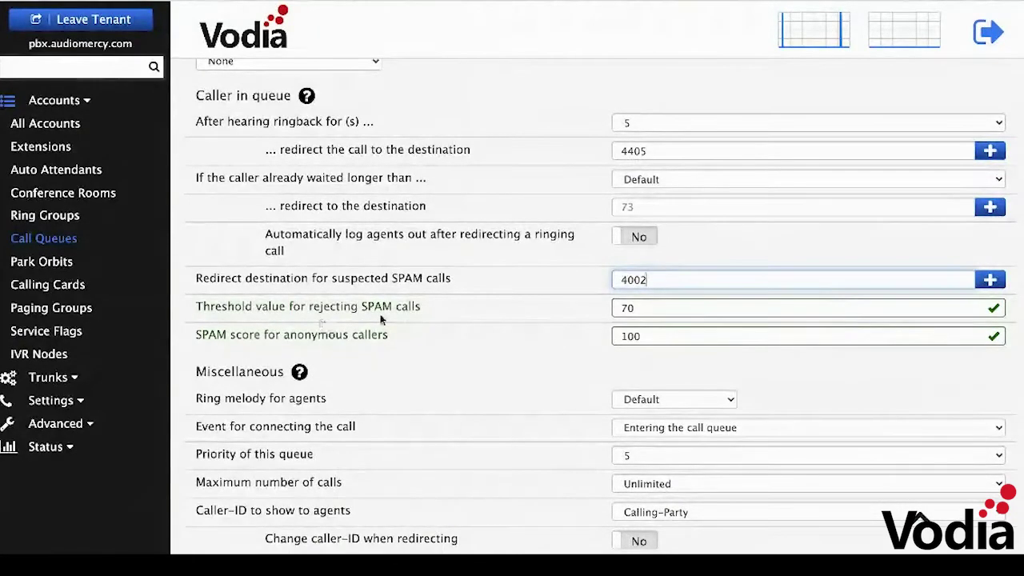
click(676, 311)
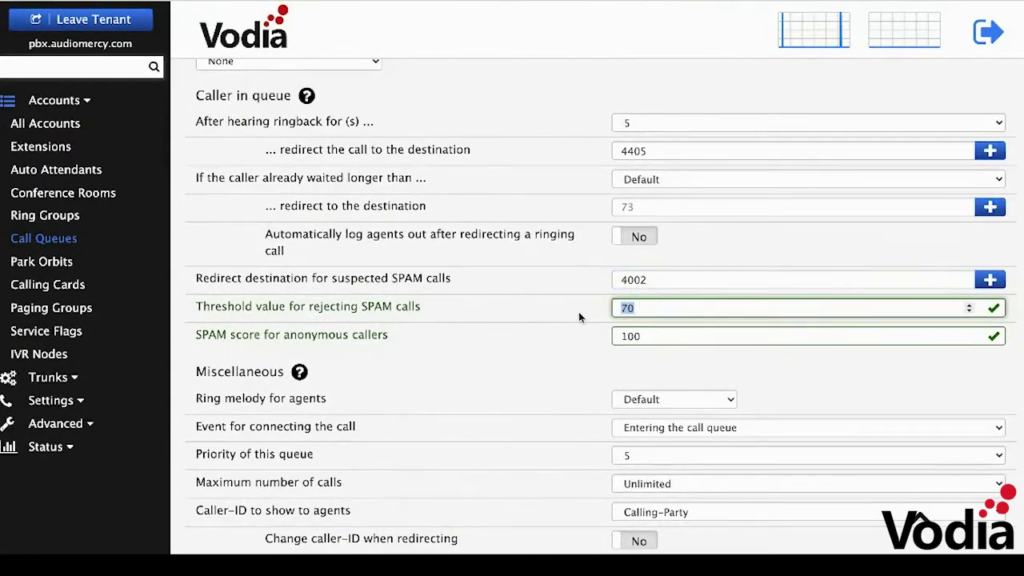
click(640, 308)
click(648, 337)
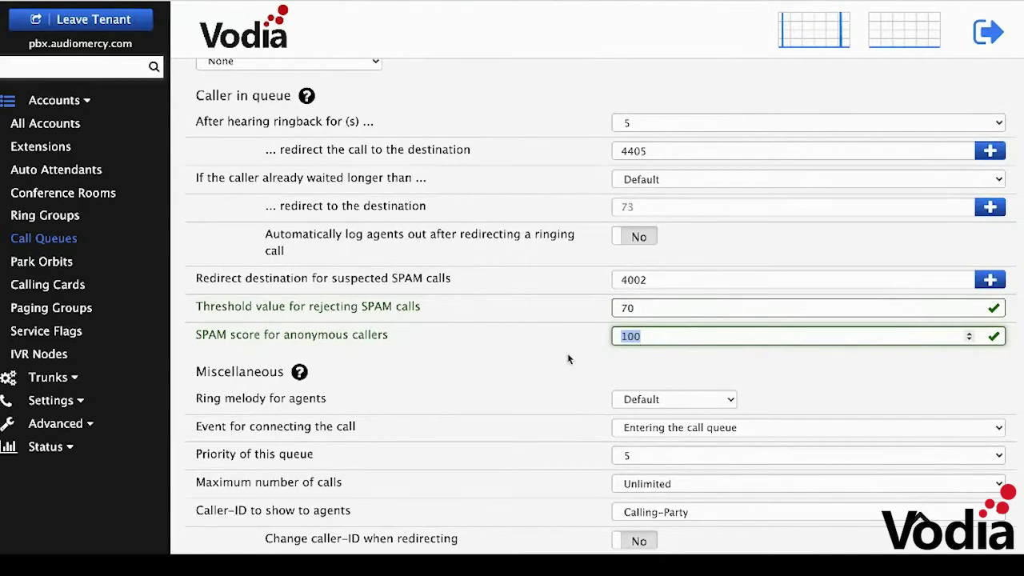
double_click(655, 307)
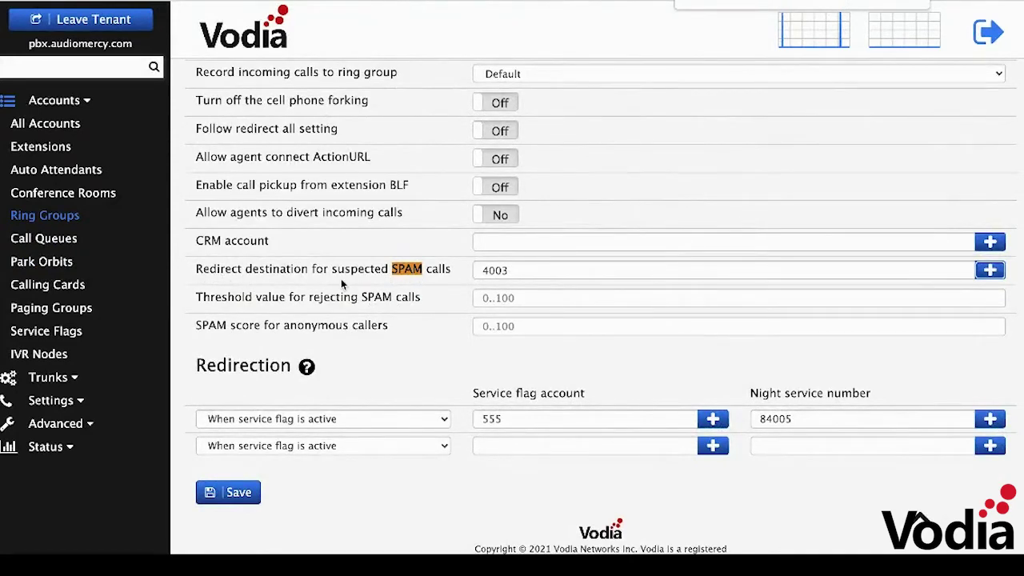
Browse the accounts available as the ring group's redirect destination for suspected SPAM calls, without choosing another one
click(992, 271)
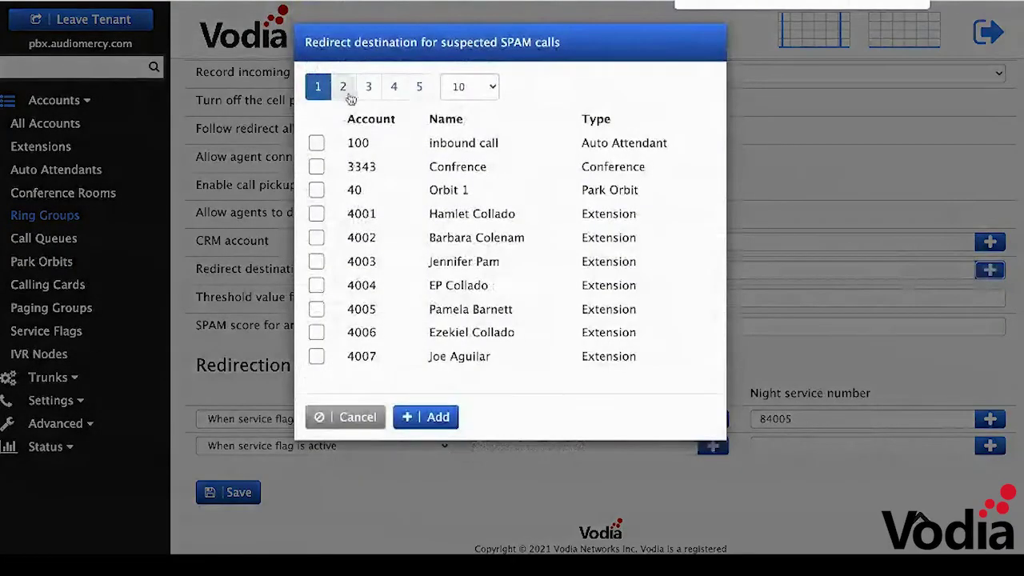
click(343, 88)
click(368, 88)
click(394, 87)
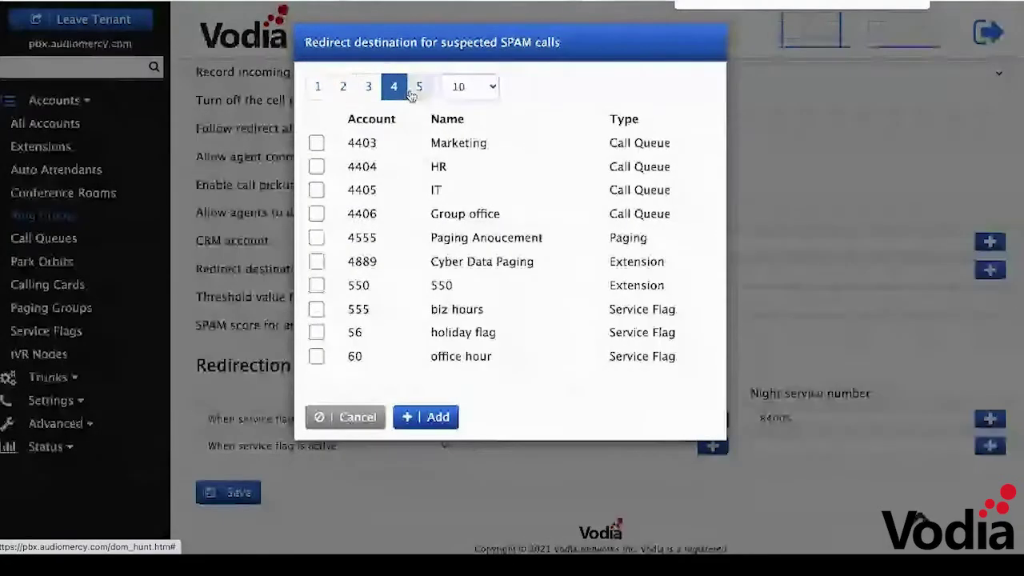
click(317, 86)
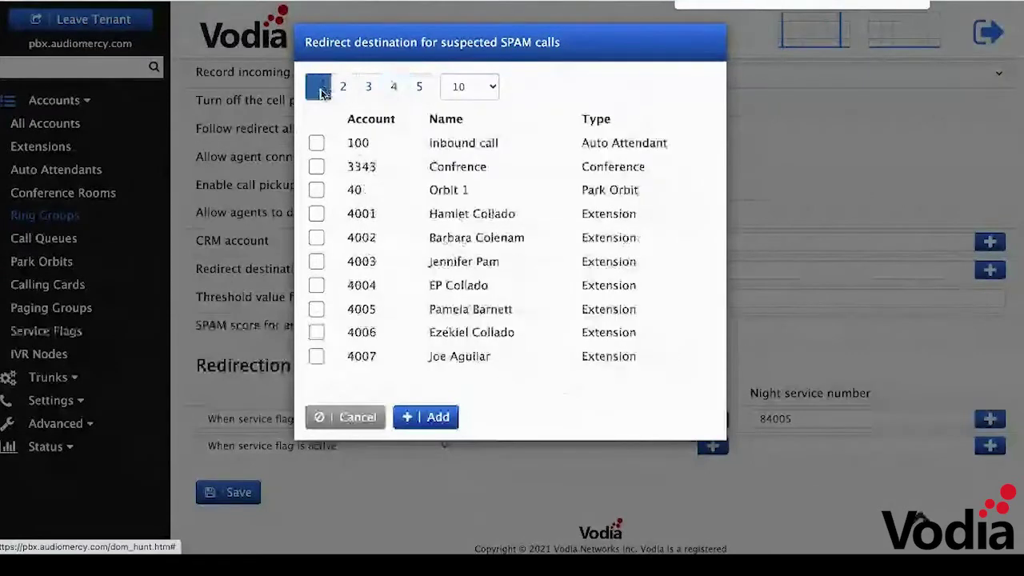
click(350, 417)
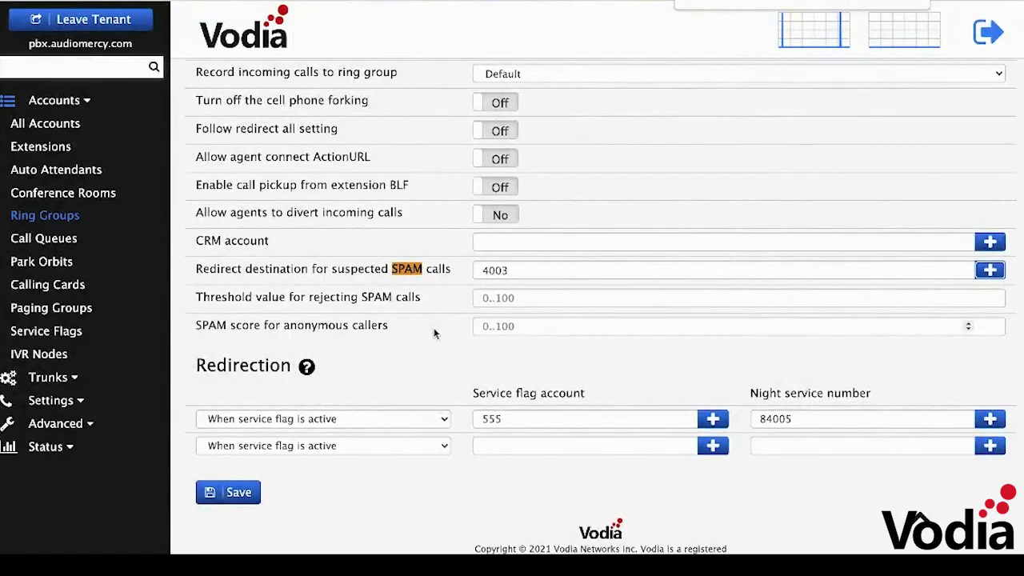
Review the ring group's threshold value for rejecting SPAM calls and its SPAM score for anonymous callers
click(913, 2)
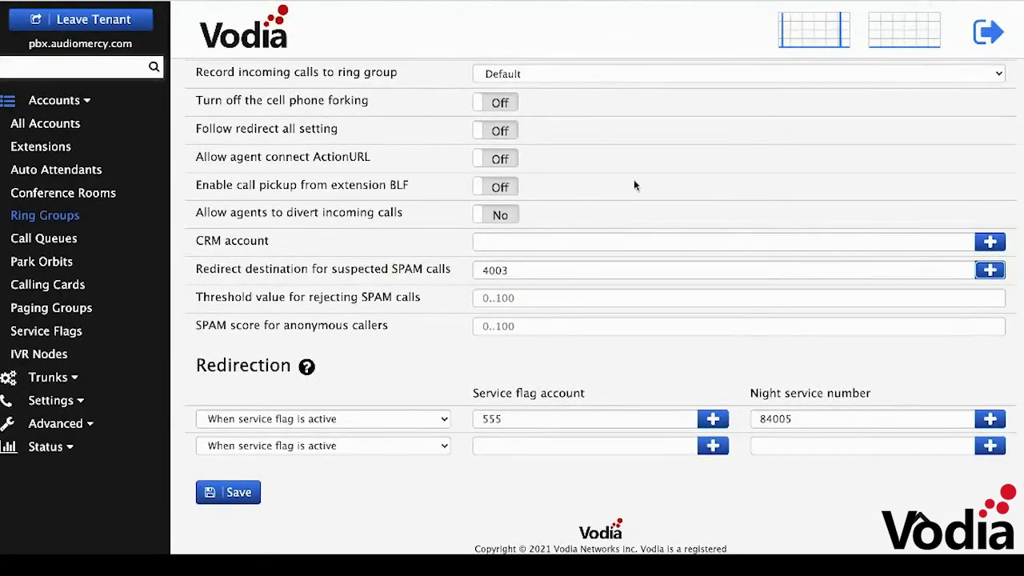
click(494, 301)
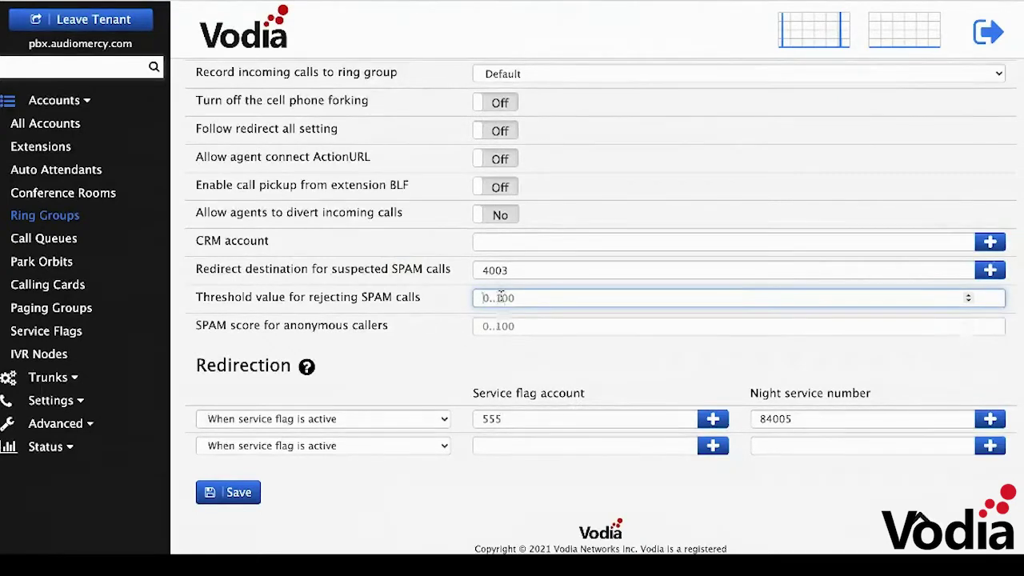
click(487, 327)
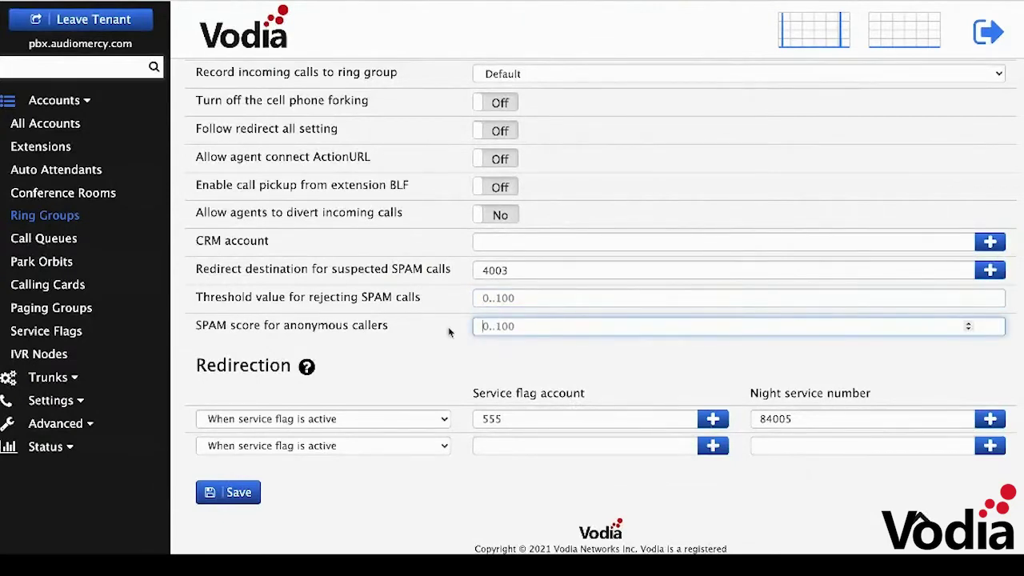
scroll(428, 336, up, 3)
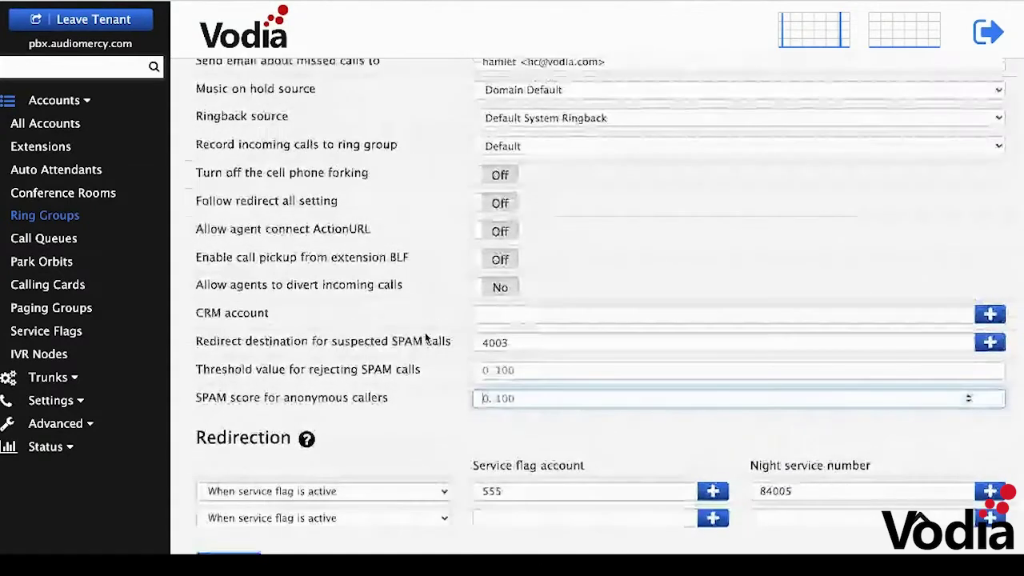
scroll(428, 336, down, 2)
scroll(428, 338, down, 1)
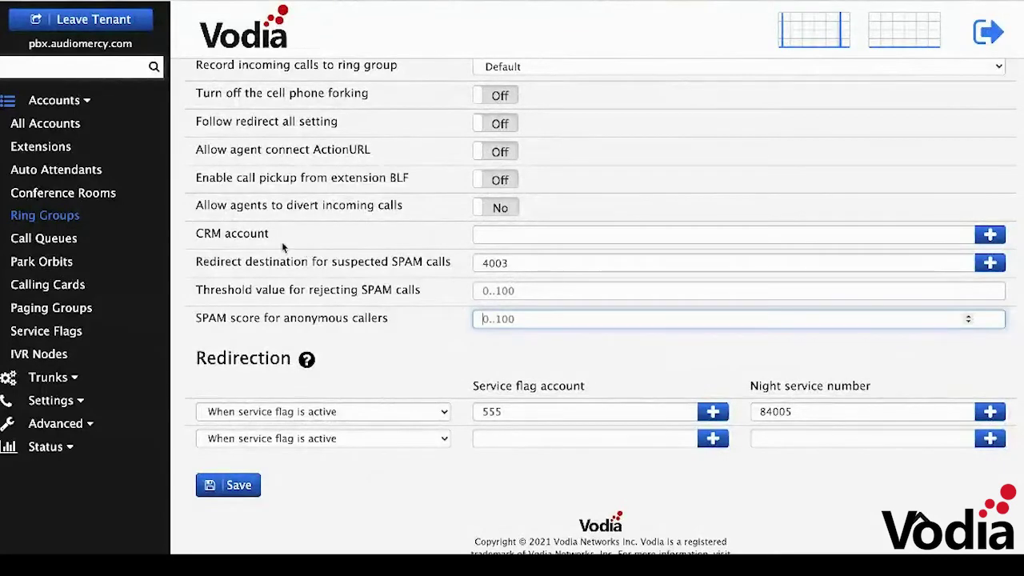
Open the settings of the Skyetel trunk from the tenant's SIP trunks
click(48, 377)
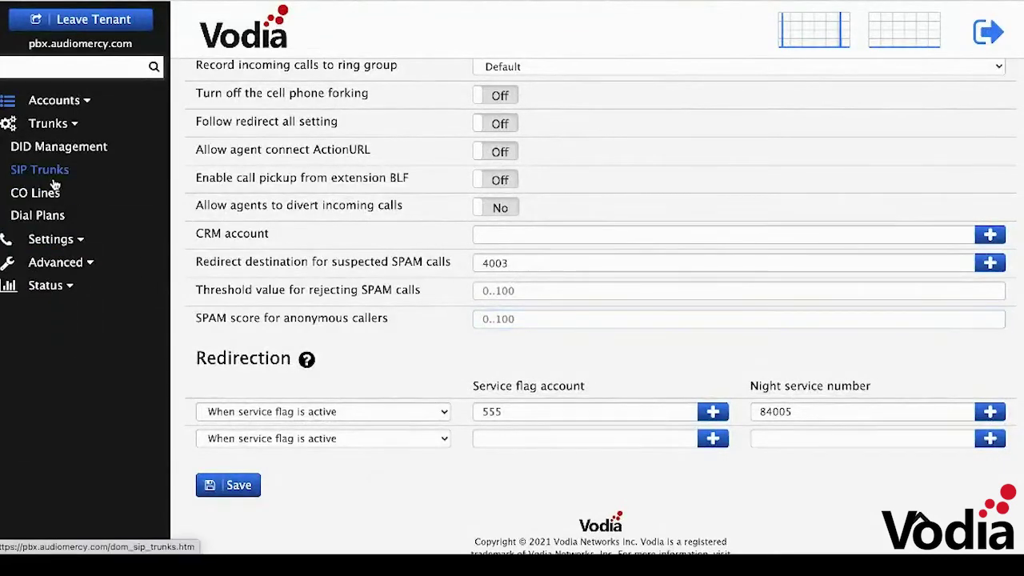
click(52, 181)
scroll(272, 340, down, 5)
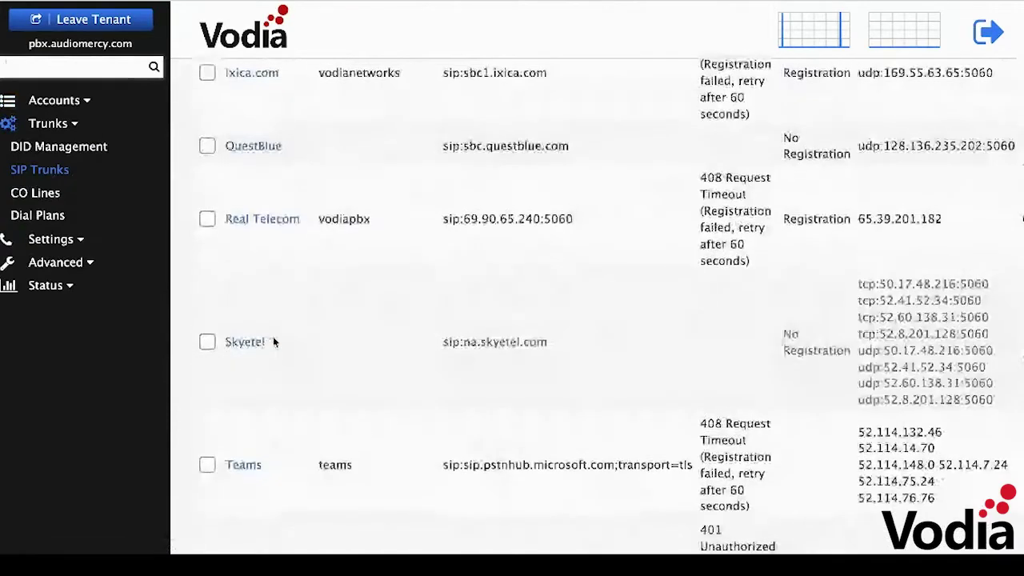
scroll(273, 342, down, 5)
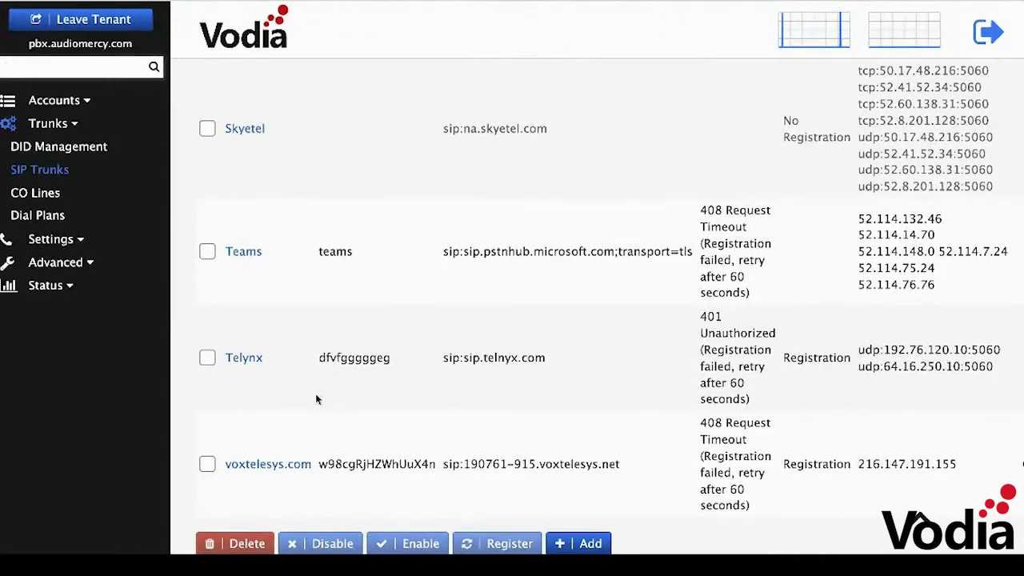
scroll(273, 288, down, 1)
scroll(271, 299, up, 2)
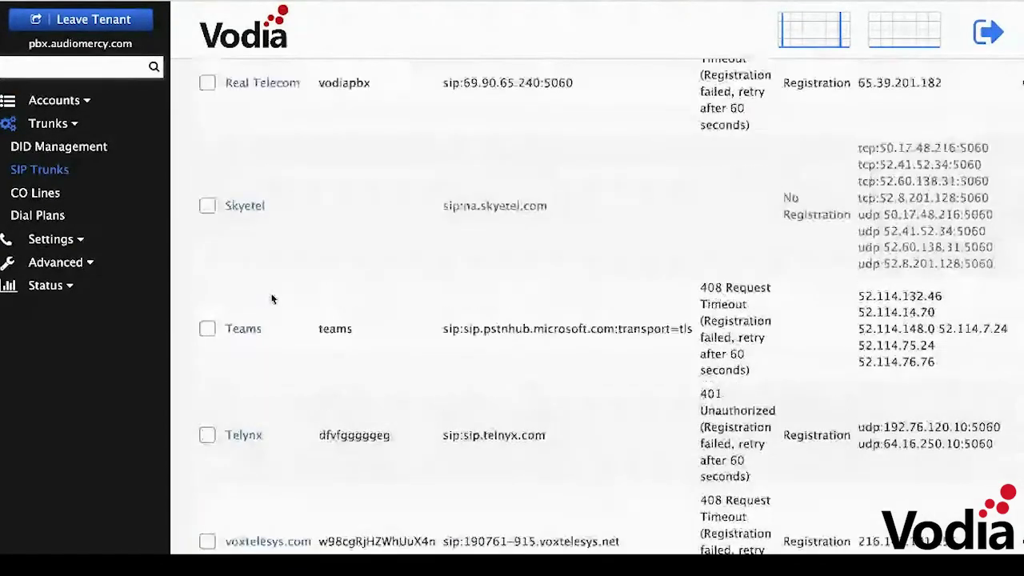
scroll(272, 299, up, 1)
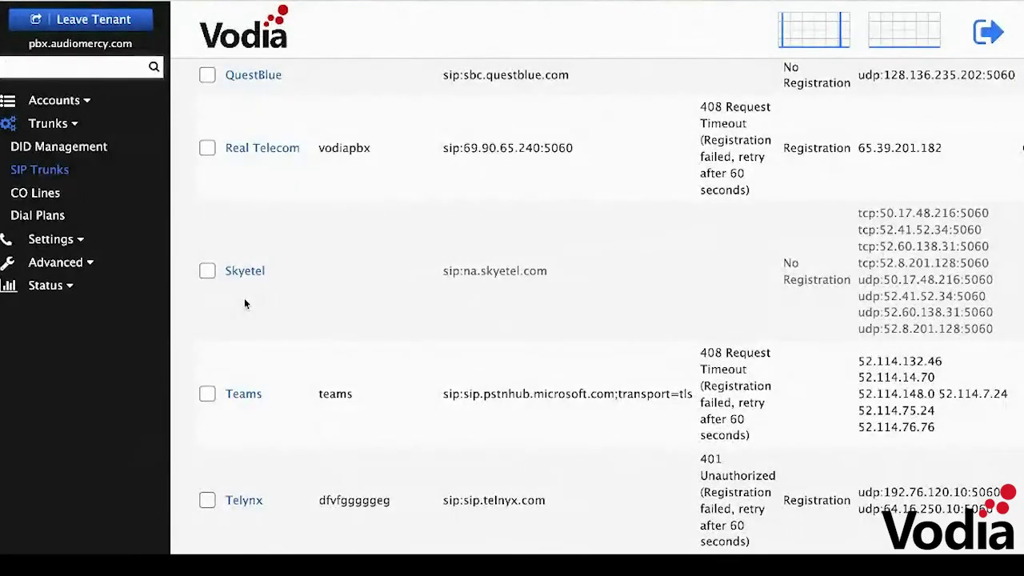
click(248, 275)
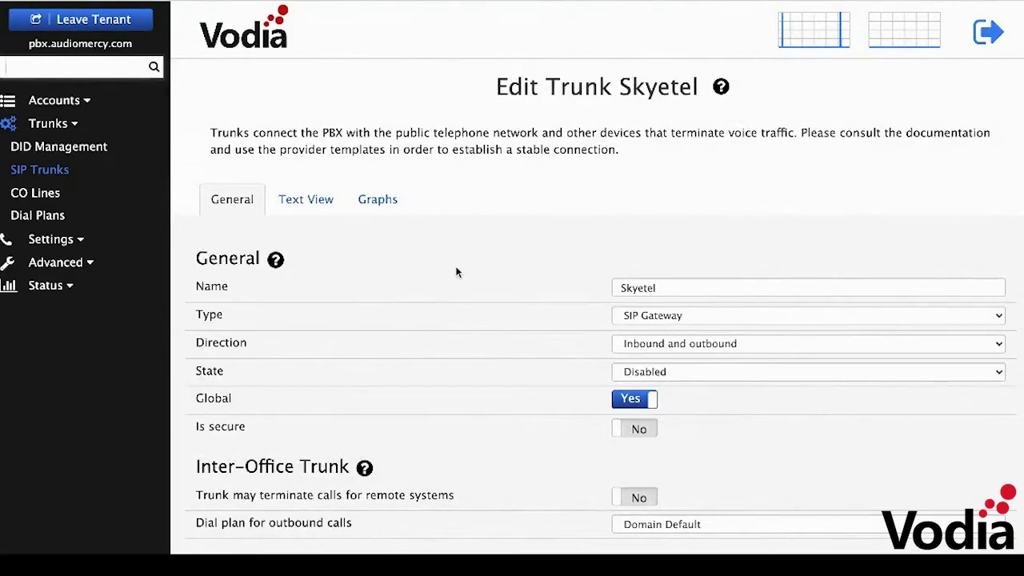
Enable mapping of STIR/SHAKEN stats to SPAM scores in the Skyetel trunk's number and call identification settings
scroll(489, 291, down, 5)
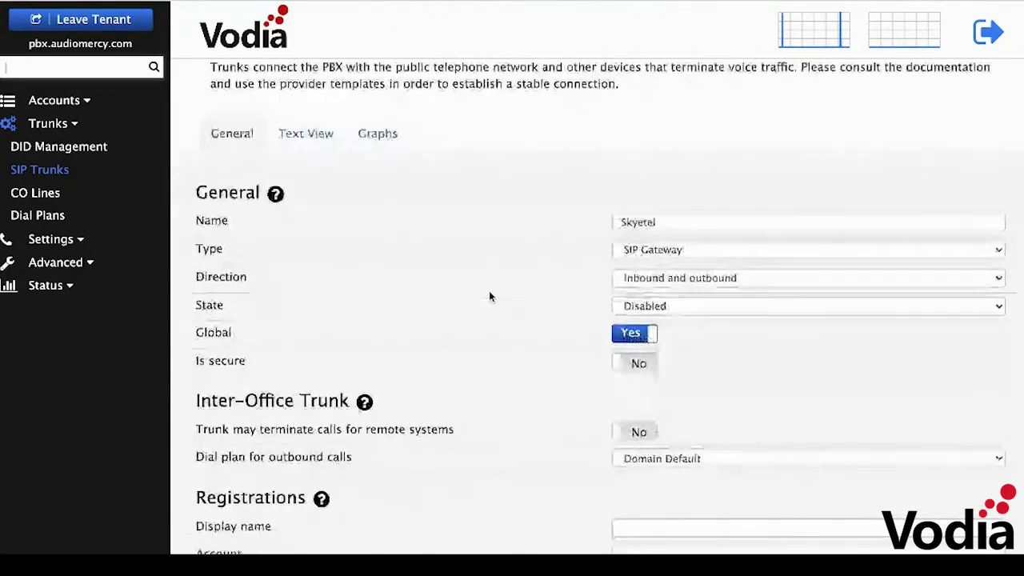
scroll(492, 295, down, 5)
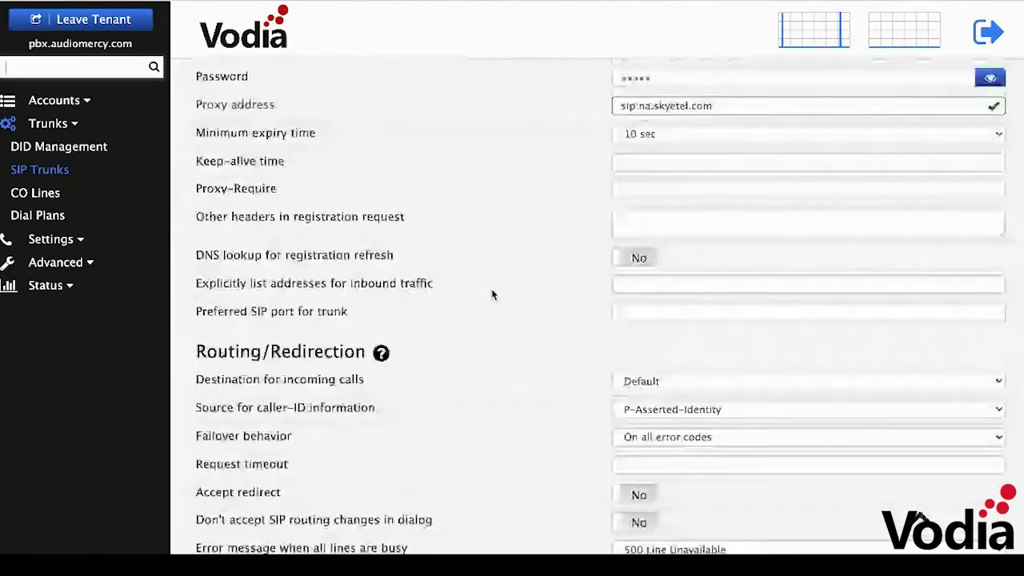
scroll(492, 296, down, 4)
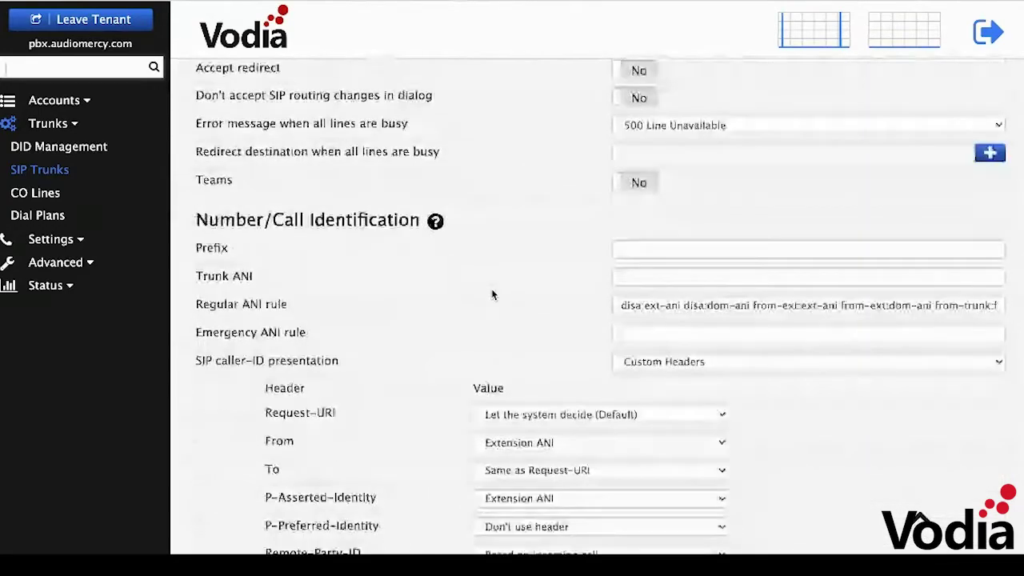
scroll(492, 295, down, 1)
scroll(492, 295, down, 5)
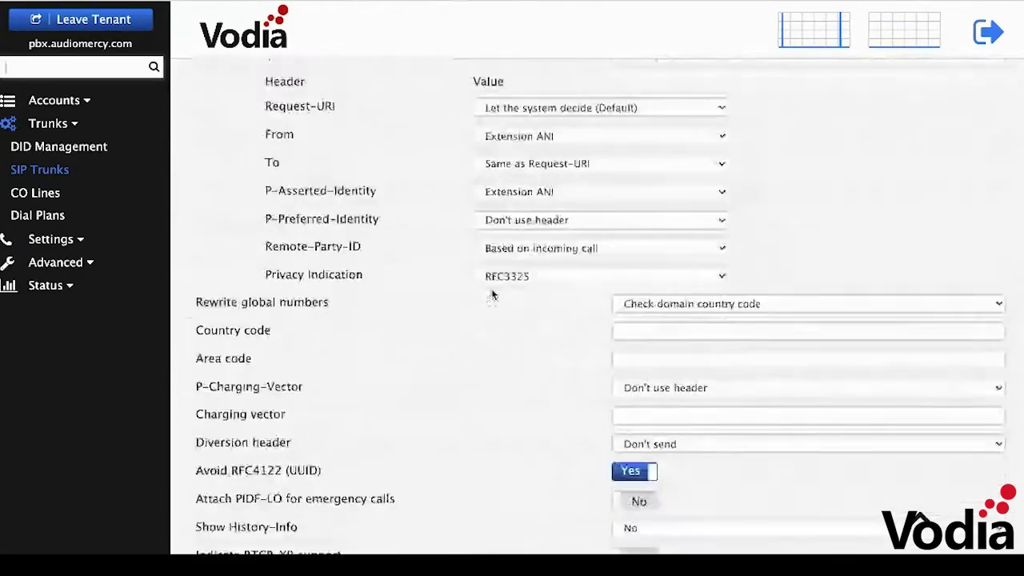
scroll(492, 295, down, 5)
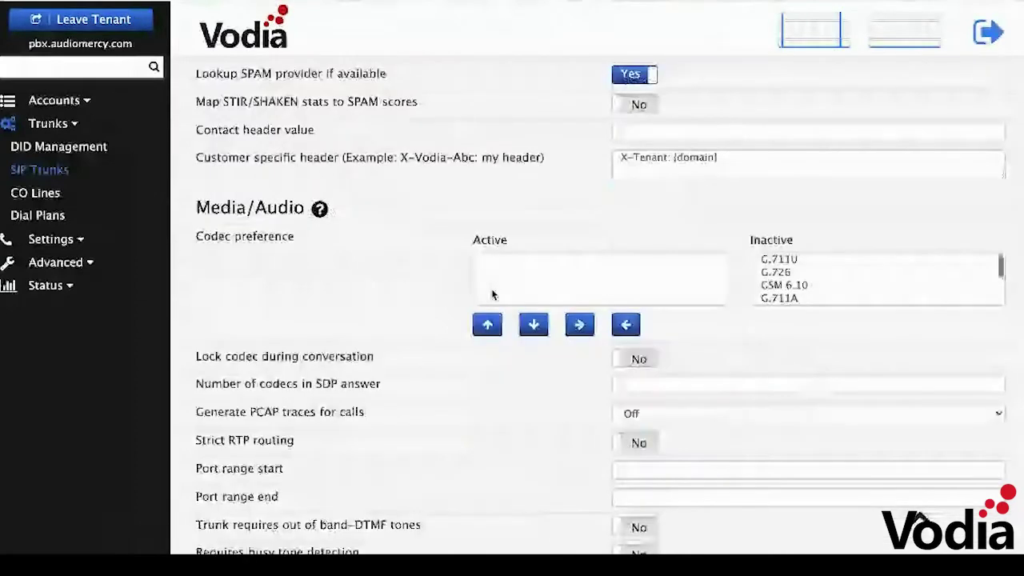
scroll(492, 295, up, 1)
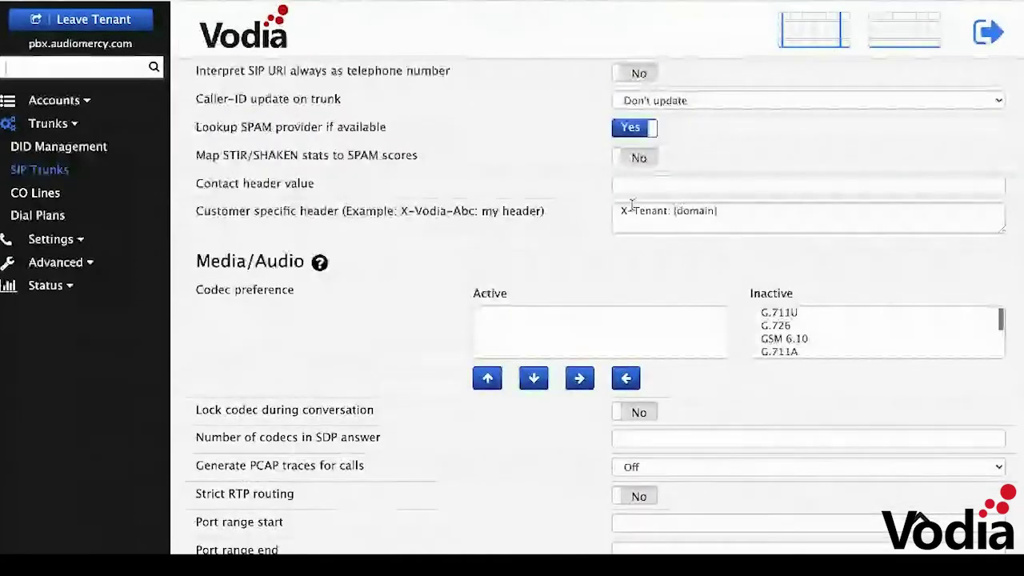
click(643, 158)
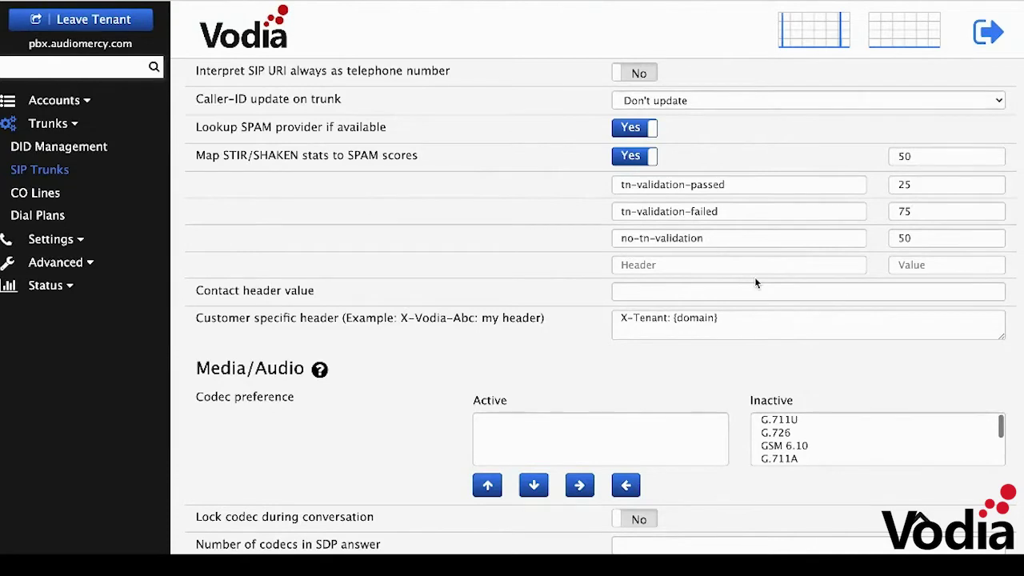
Examine the STIR/SHAKEN validation headers of the Skyetel trunk and the SPAM score assigned to each
click(839, 184)
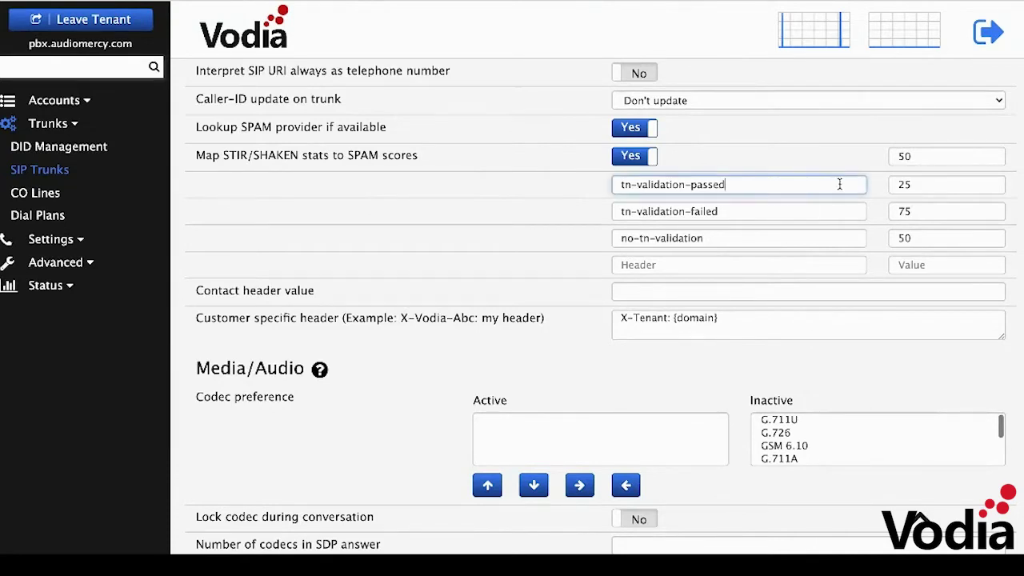
click(831, 210)
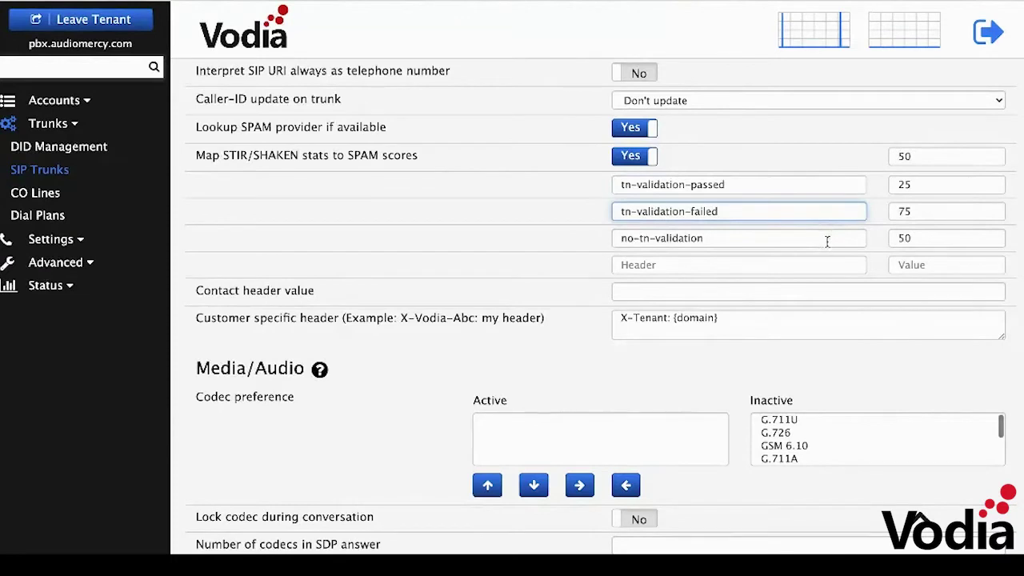
click(827, 240)
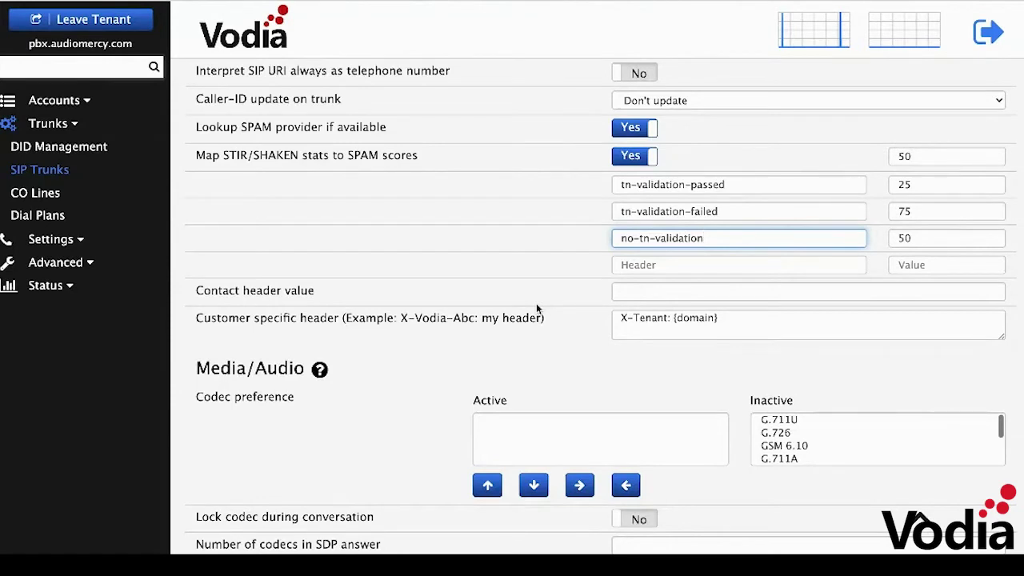
click(909, 152)
double_click(905, 185)
click(919, 211)
click(920, 238)
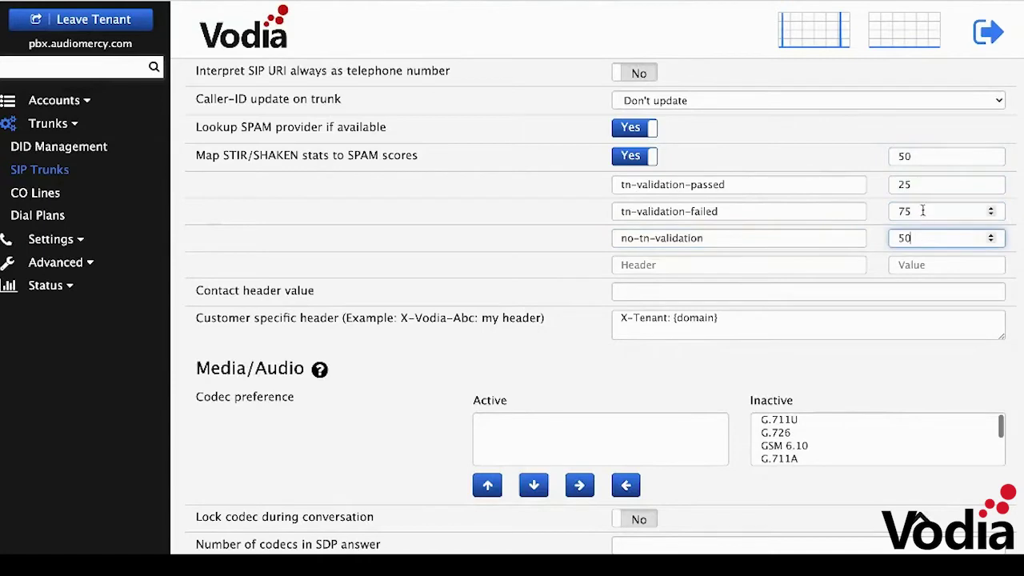
click(922, 156)
click(876, 197)
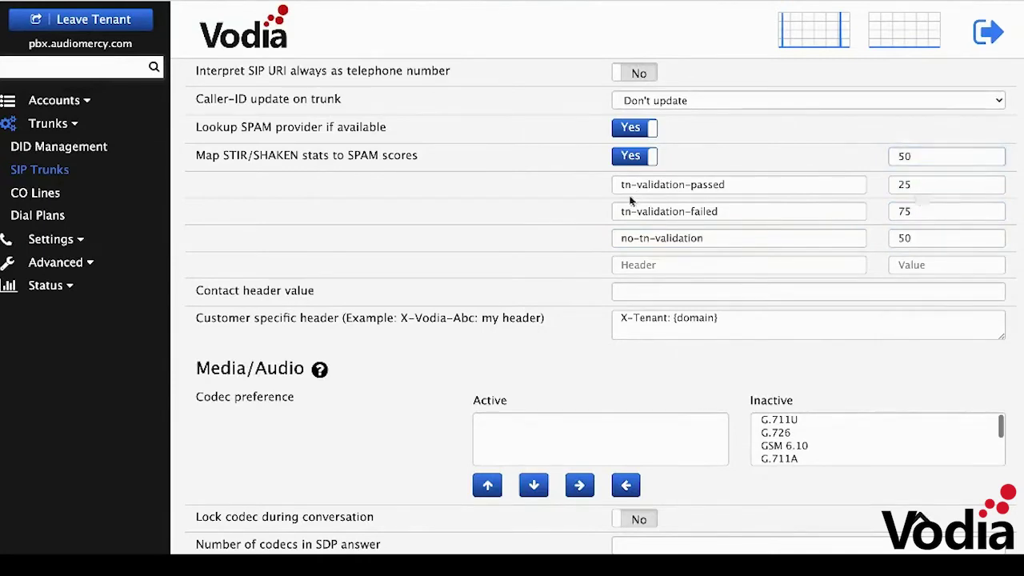
drag(217, 159, 223, 160)
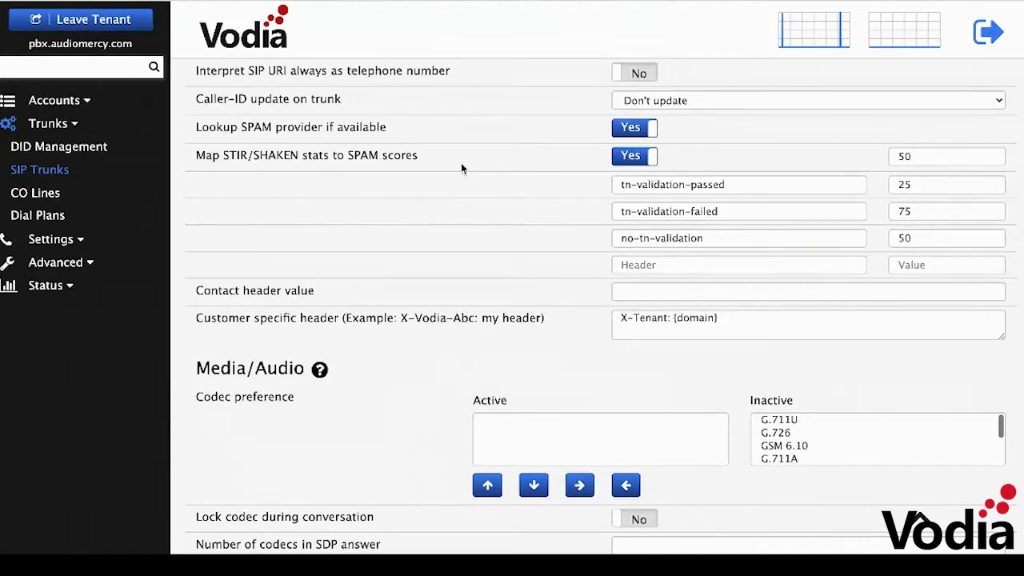
Check the PBX version at system level and view the SPAM redirection settings of extension 4001 in the pbx.audiomercy.com tenant
click(72, 24)
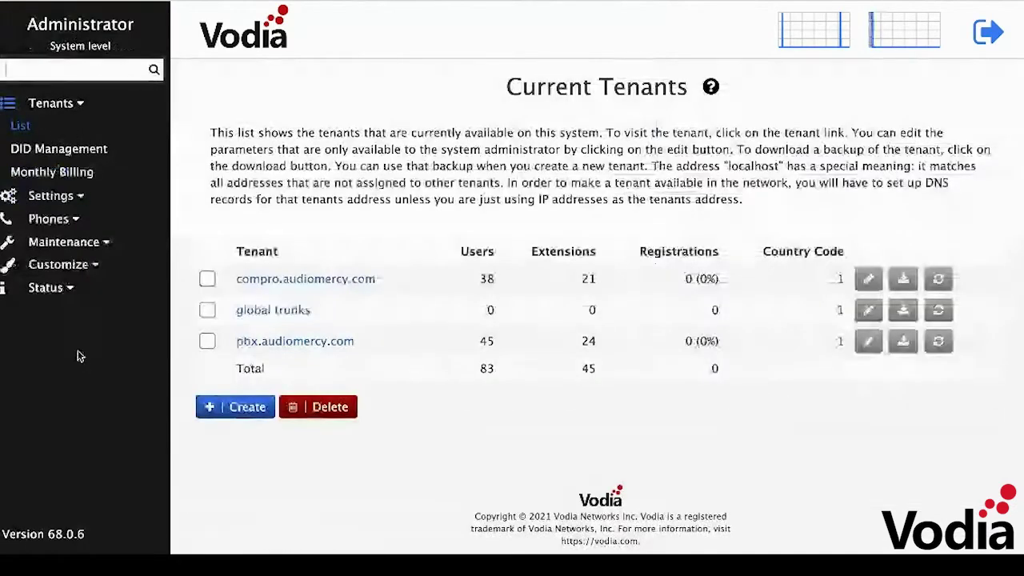
drag(85, 542, 9, 534)
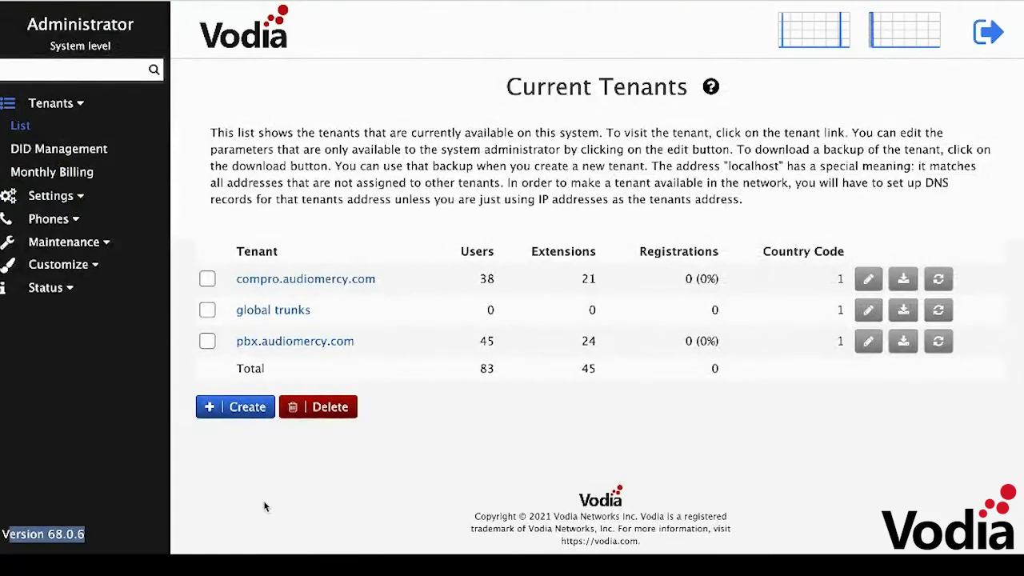
click(303, 343)
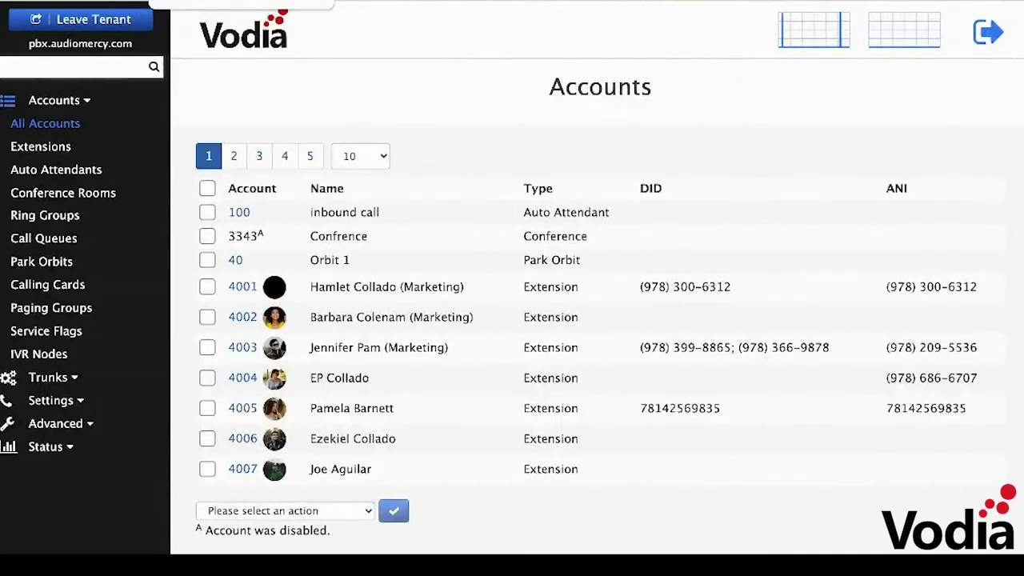
click(242, 286)
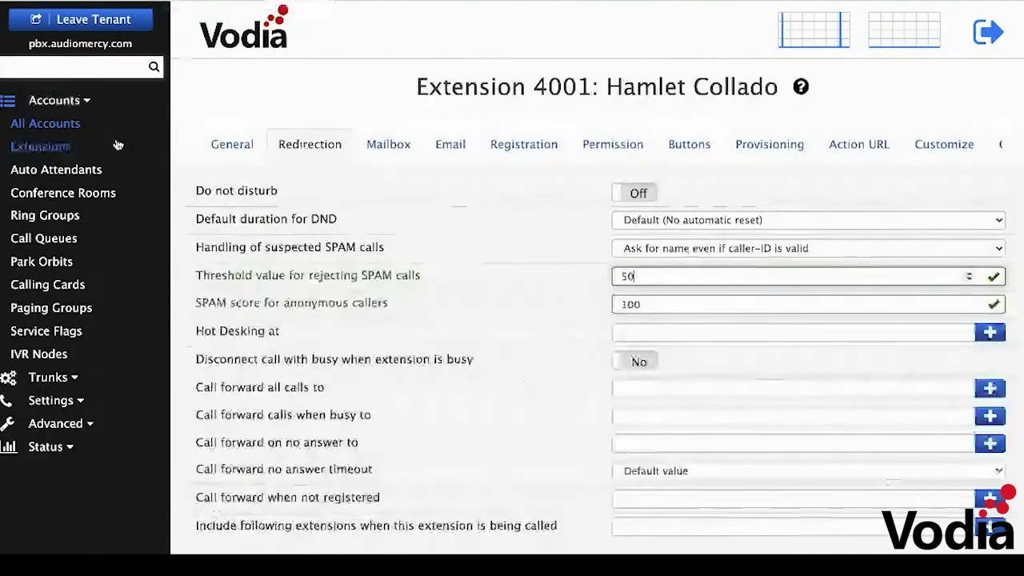
Open the tenant's shared address book, start a new contact and look over its name and number fields
click(52, 400)
click(49, 192)
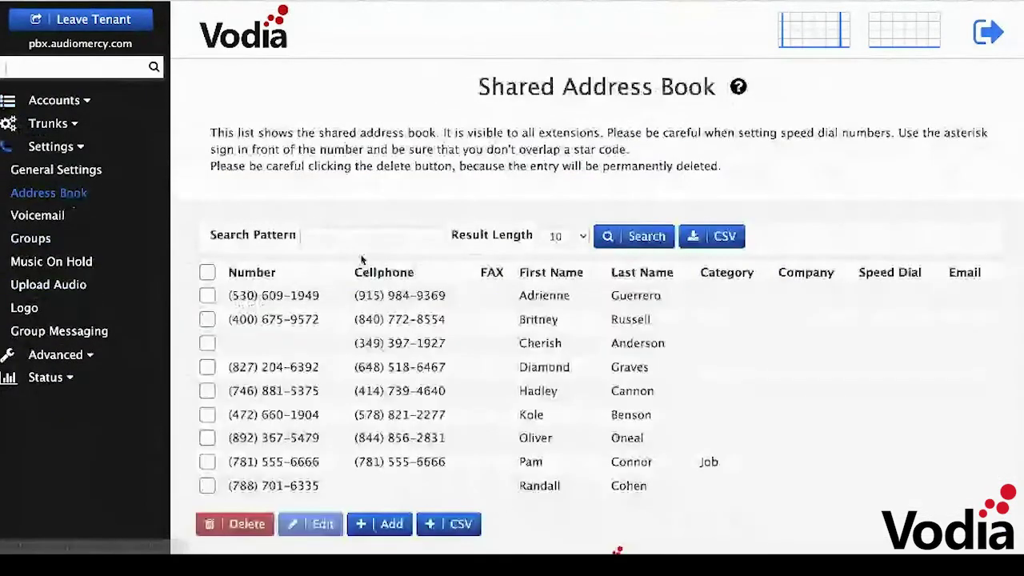
scroll(384, 384, down, 2)
click(381, 463)
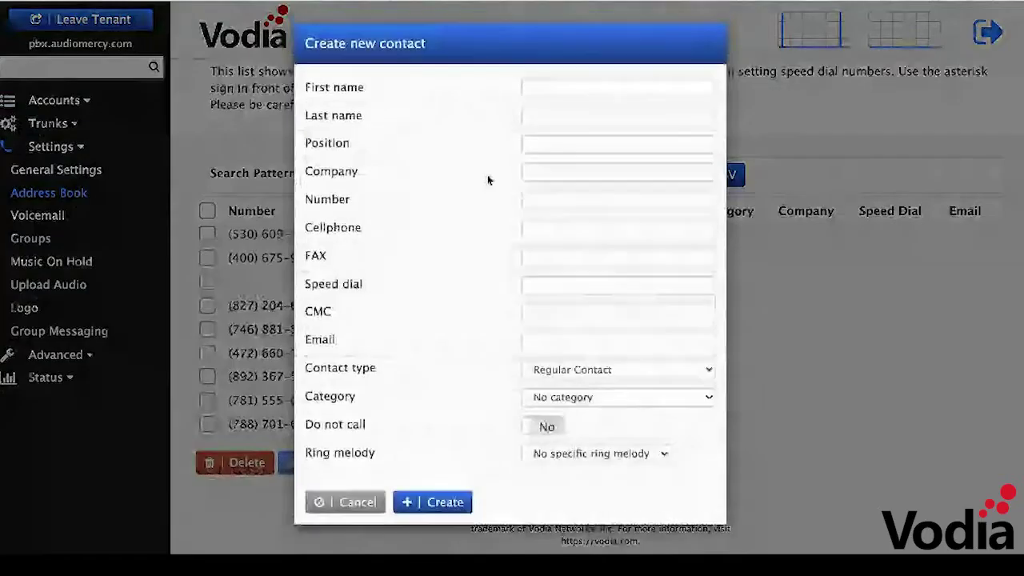
click(547, 87)
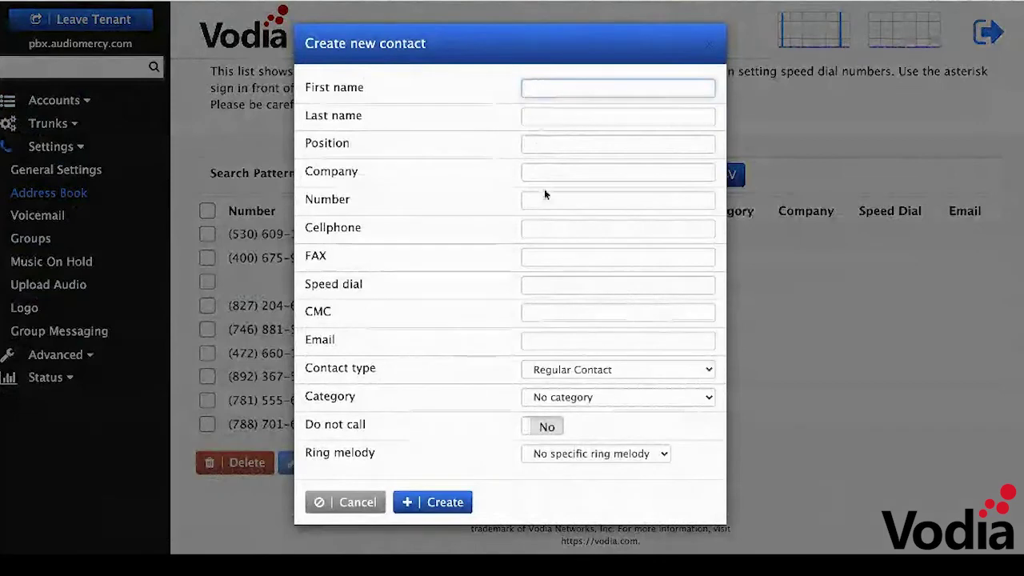
click(559, 231)
click(557, 203)
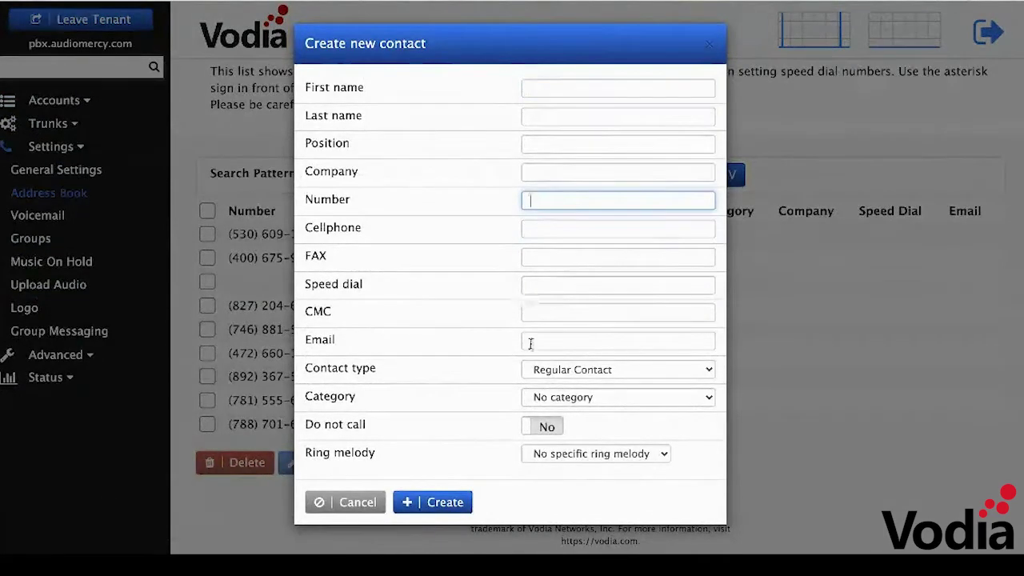
View the category options, try the Black List contact type for the new contact, and discard the contact
click(558, 398)
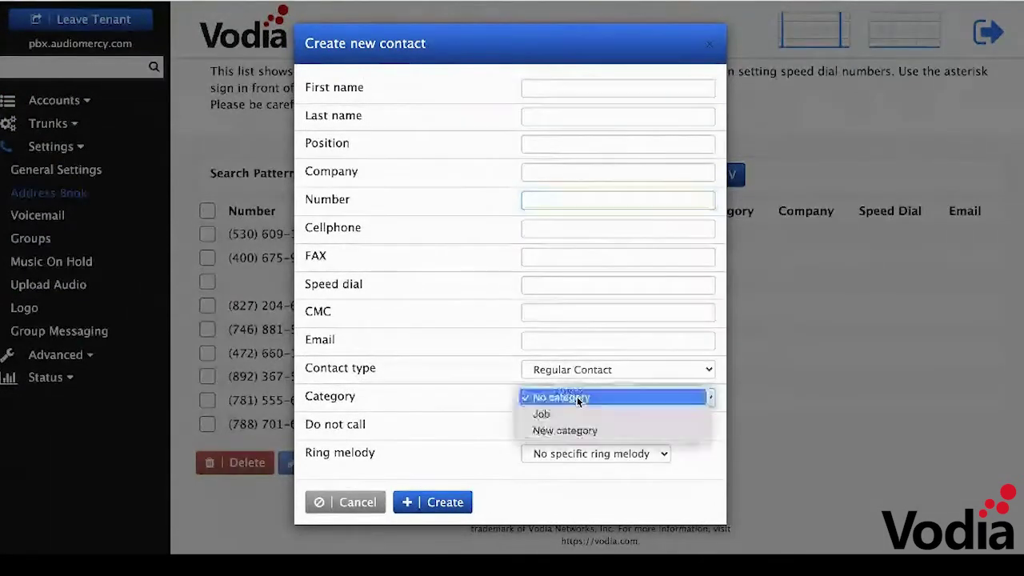
click(577, 397)
click(571, 373)
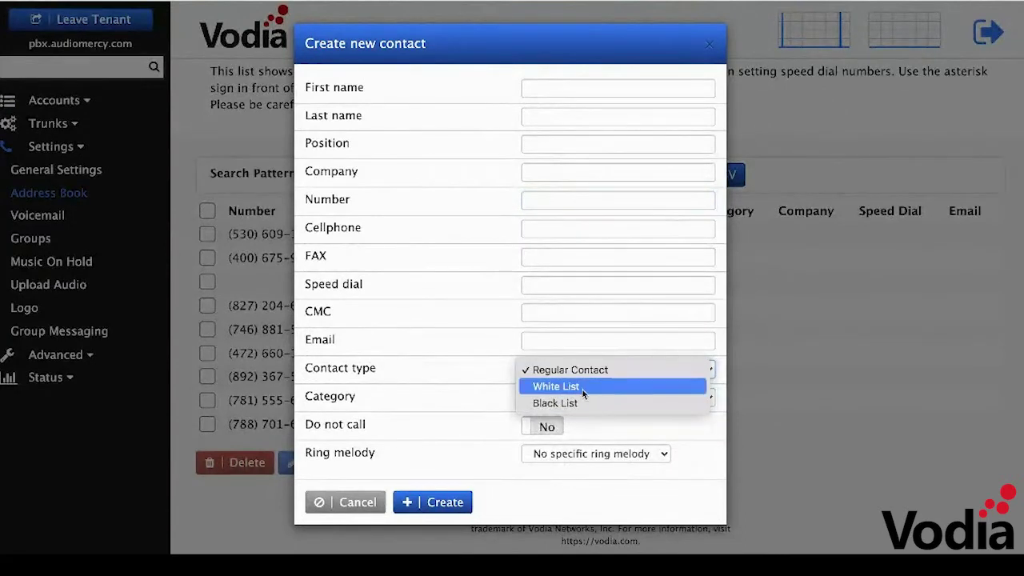
click(533, 403)
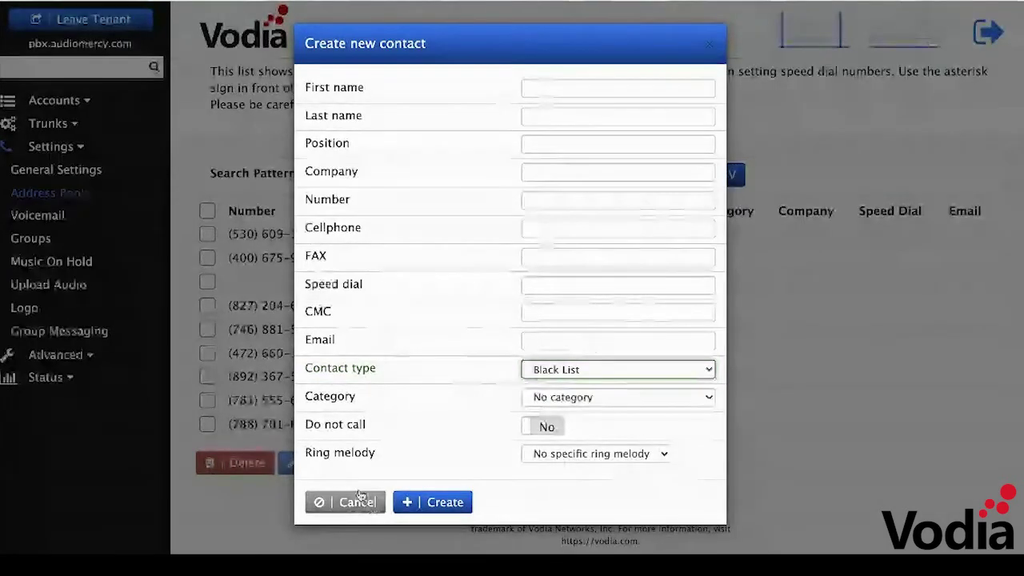
click(357, 502)
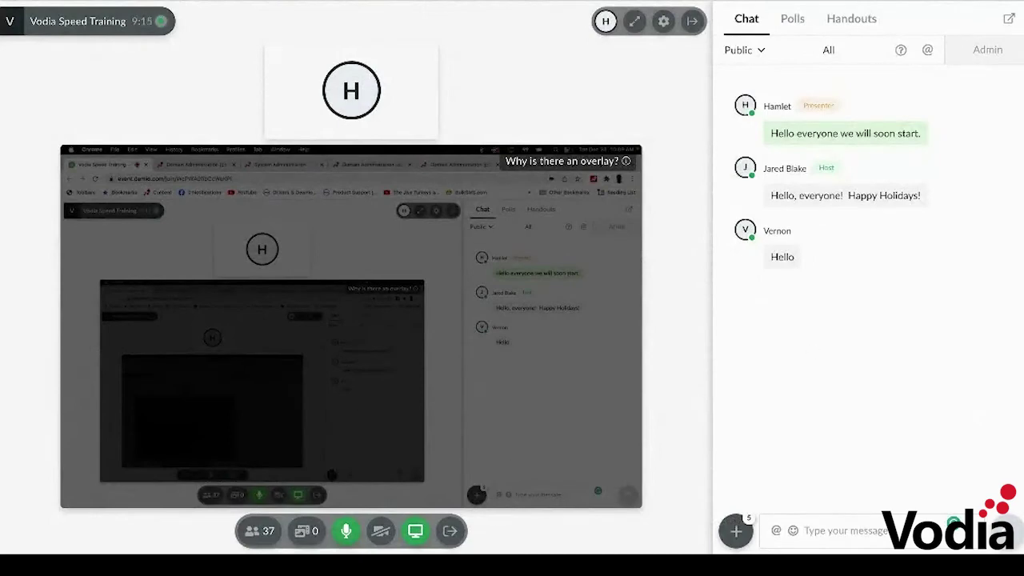
click(840, 532)
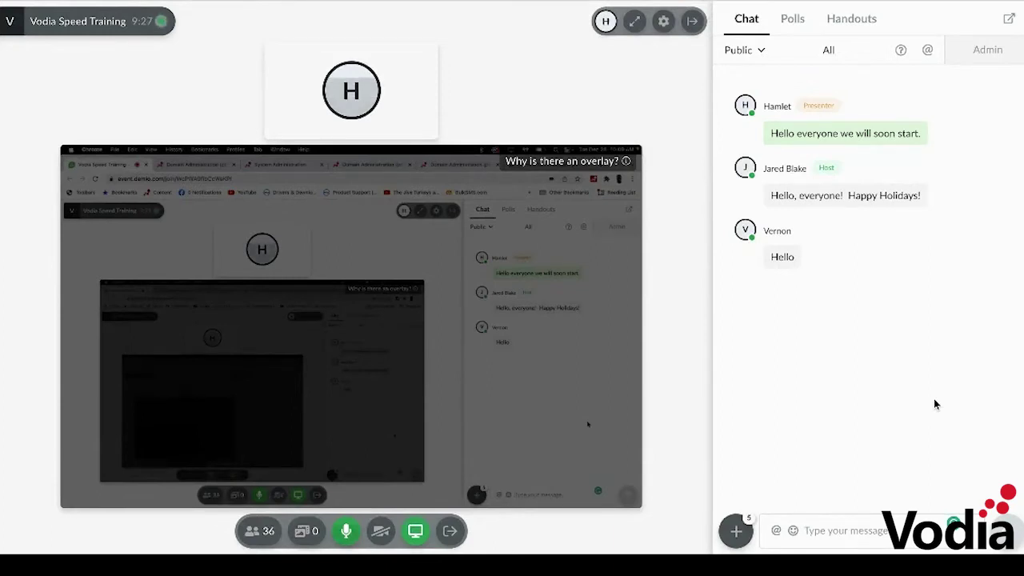
click(812, 529)
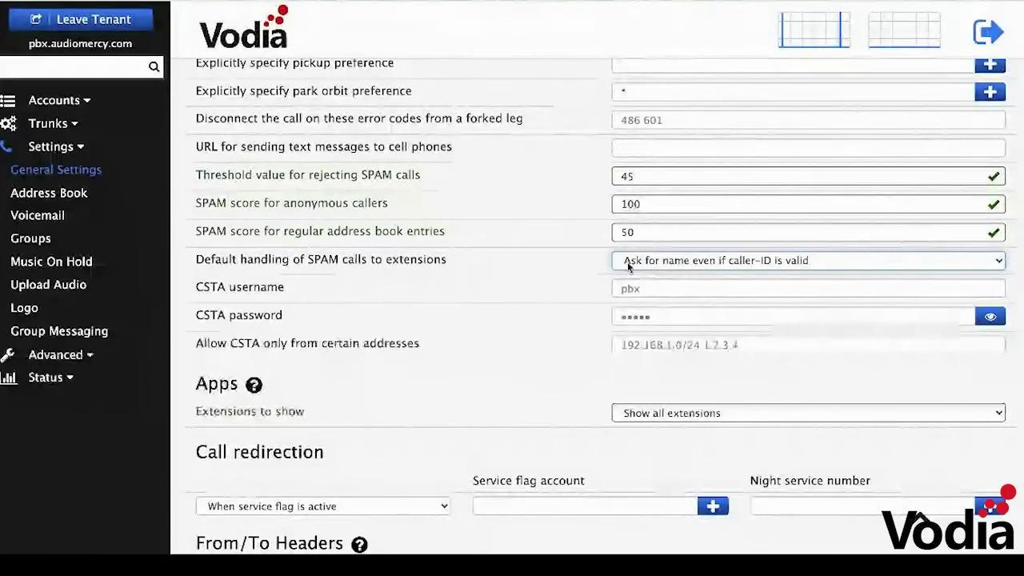
Set the SPAM score for regular address book entries to 100 in the tenant's general settings
drag(189, 231, 445, 233)
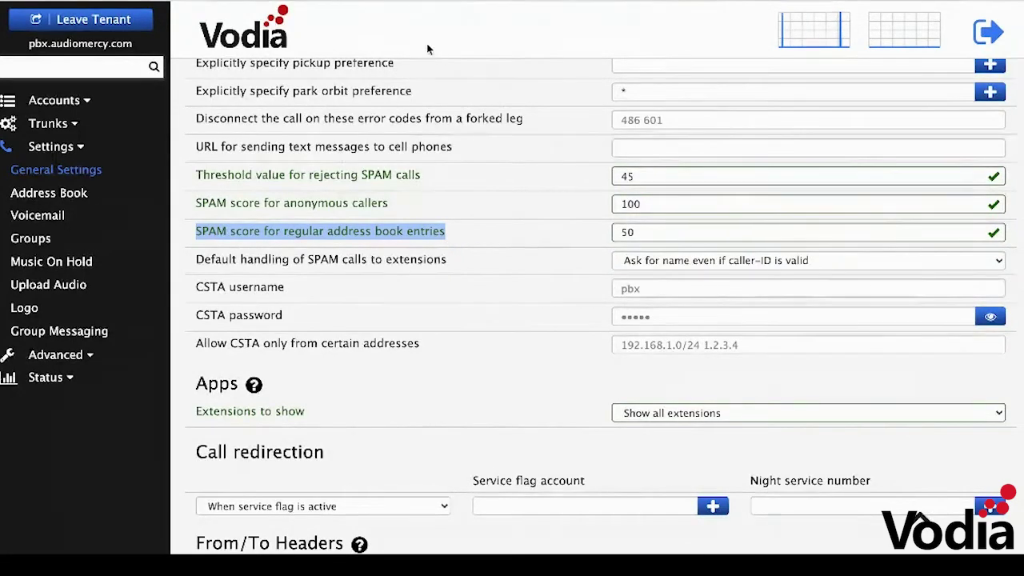
click(647, 232)
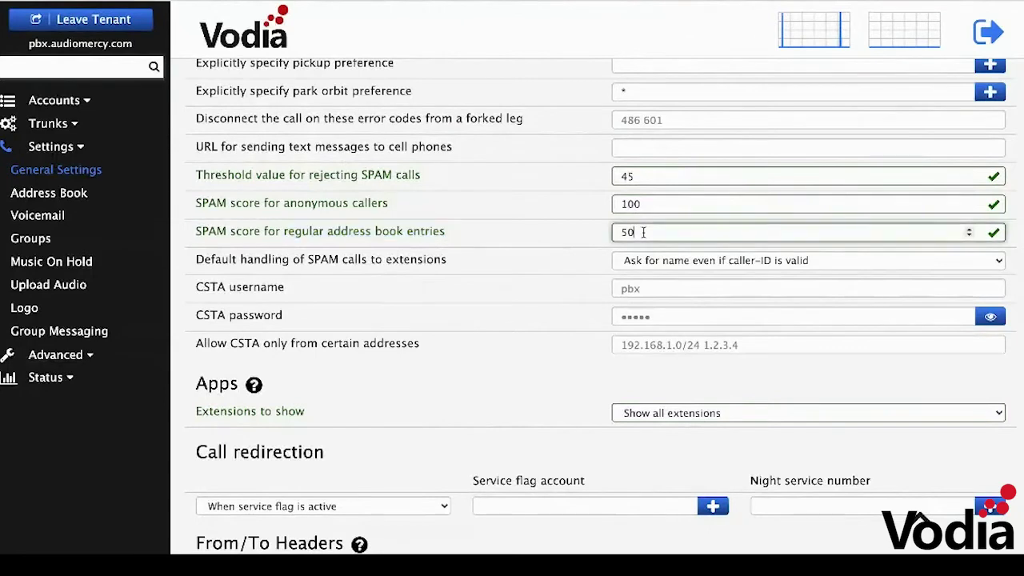
double_click(625, 232)
click(681, 232)
drag(644, 232, 543, 220)
text(100)
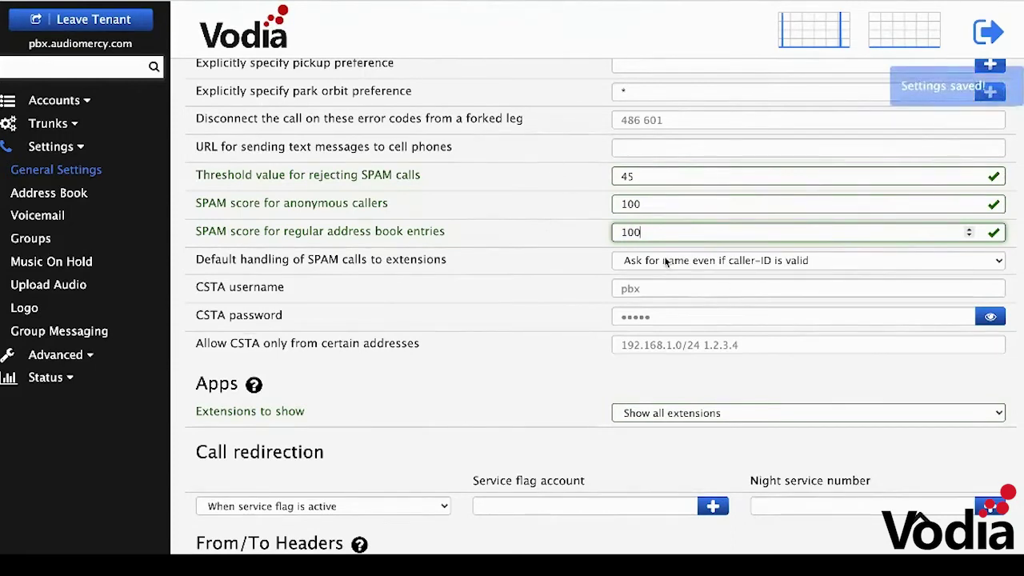
Review the tenant's SPAM scores for regular address book entries and anonymous callers, and the threshold for rejecting SPAM calls
drag(644, 232, 564, 233)
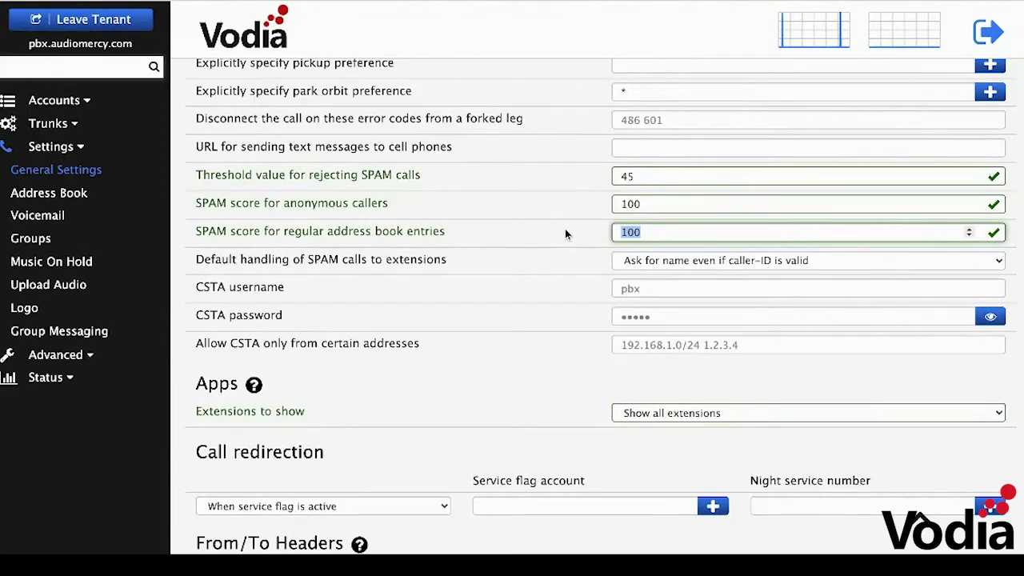
drag(445, 231, 334, 233)
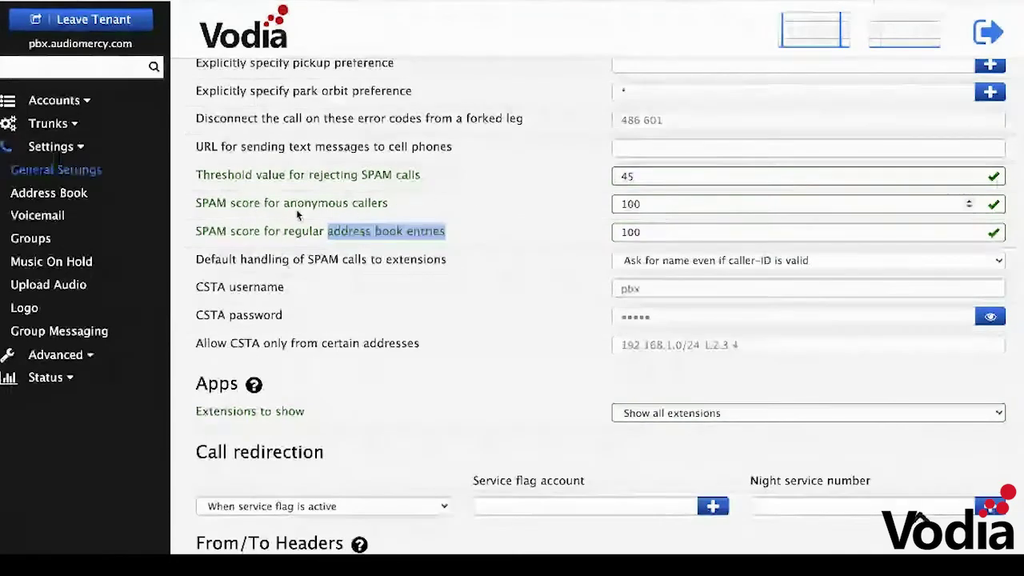
double_click(632, 203)
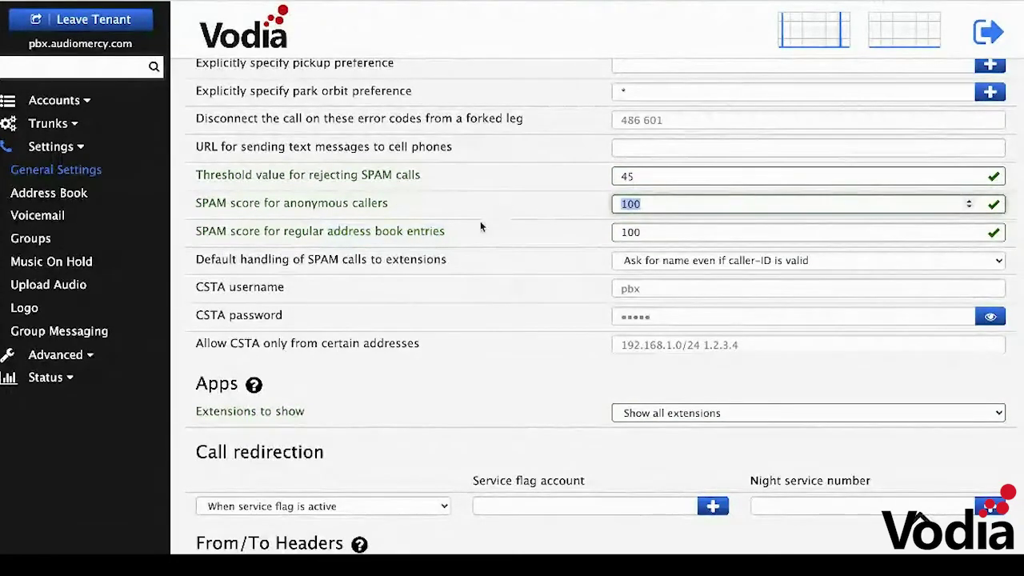
double_click(693, 176)
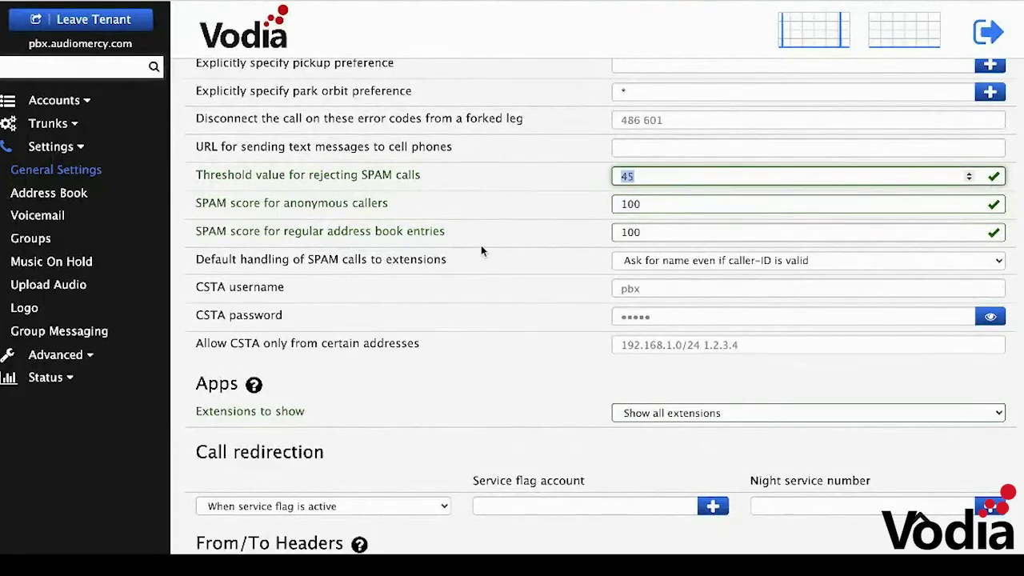
click(621, 177)
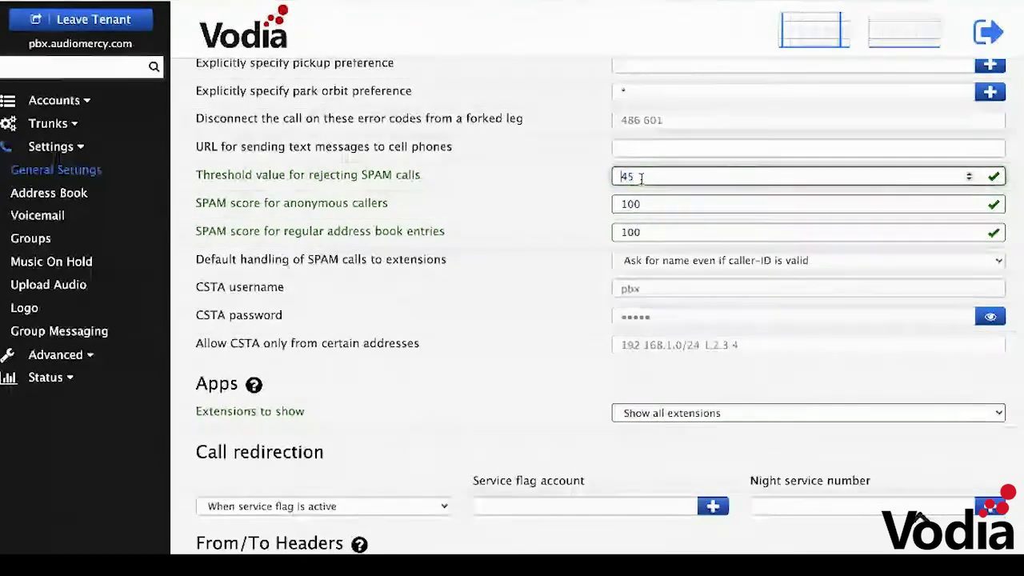
drag(641, 177, 542, 178)
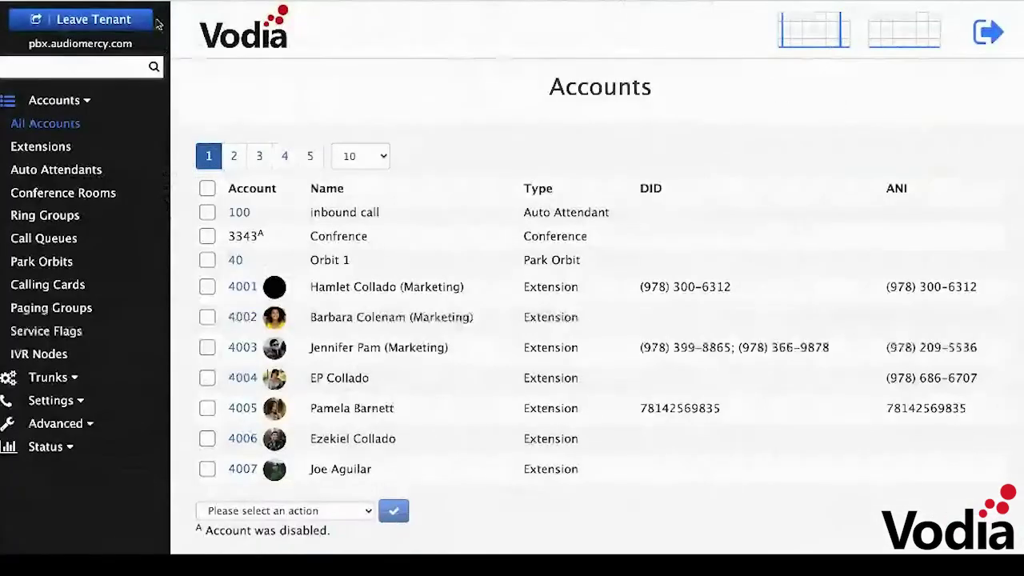
Leave the tenant to check the PBX version at system level, and switch to the Vodia Speed Training chat
click(116, 20)
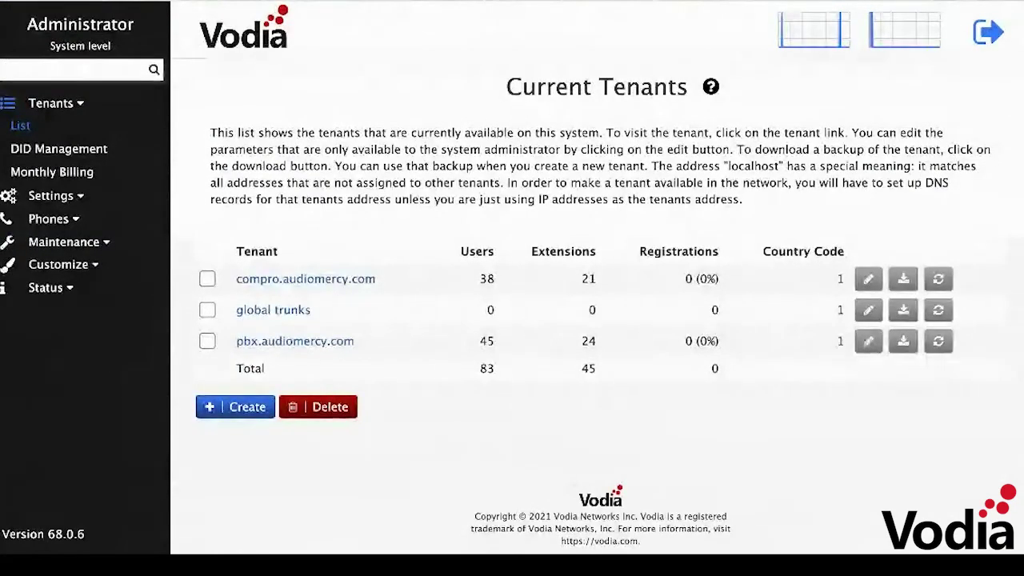
mouse_move(92, 546)
mouse_down()
mouse_move(2, 541)
mouse_move(86, 546)
mouse_up()
triple_click(83, 536)
click(84, 536)
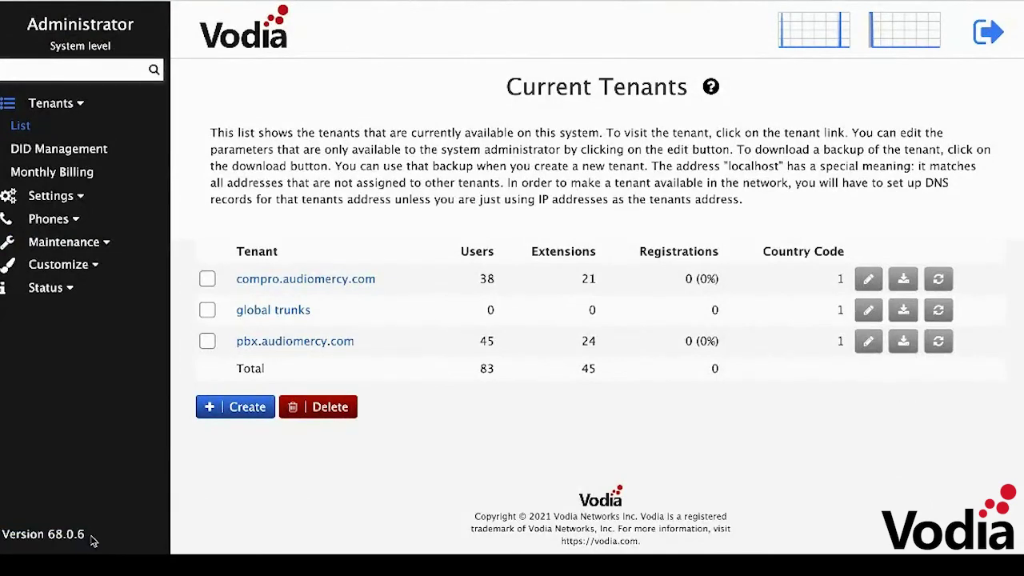
triple_click(83, 535)
click(84, 537)
drag(2, 537, 85, 540)
triple_click(85, 538)
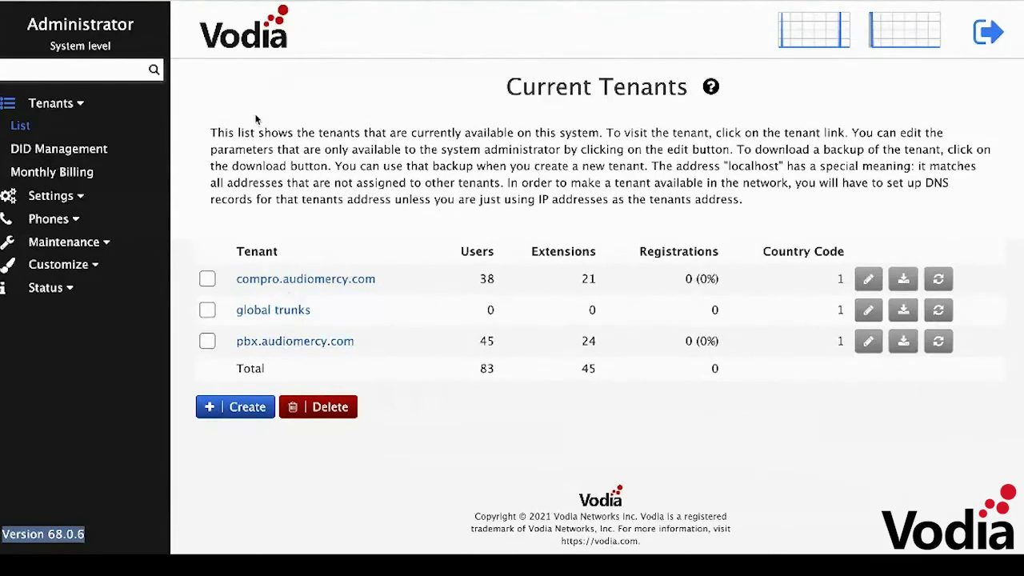
key(alt+Tab)
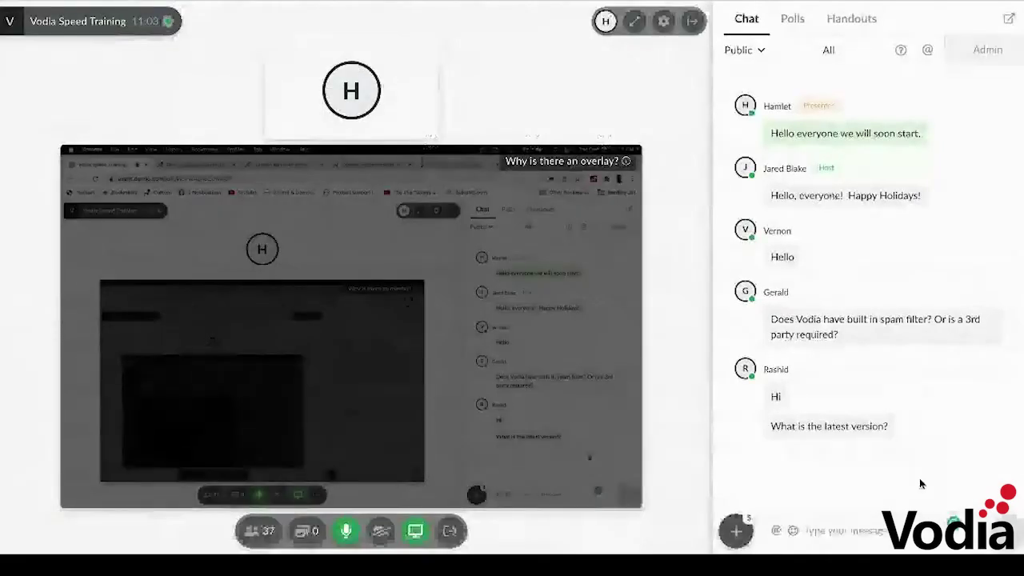
click(831, 528)
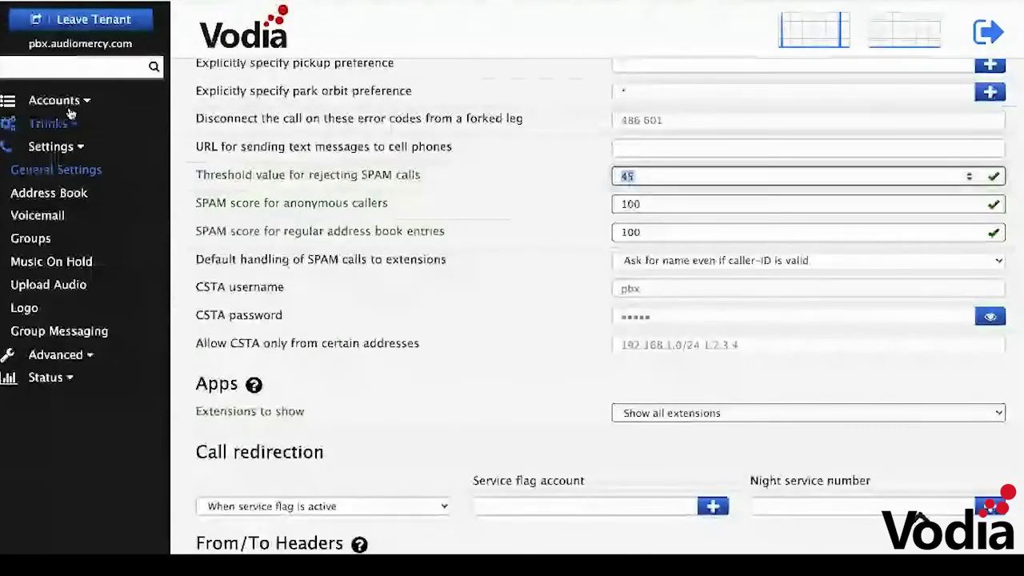
Open the redirection settings of extension 4001 in the pbx.audiomercy.com tenant
click(76, 100)
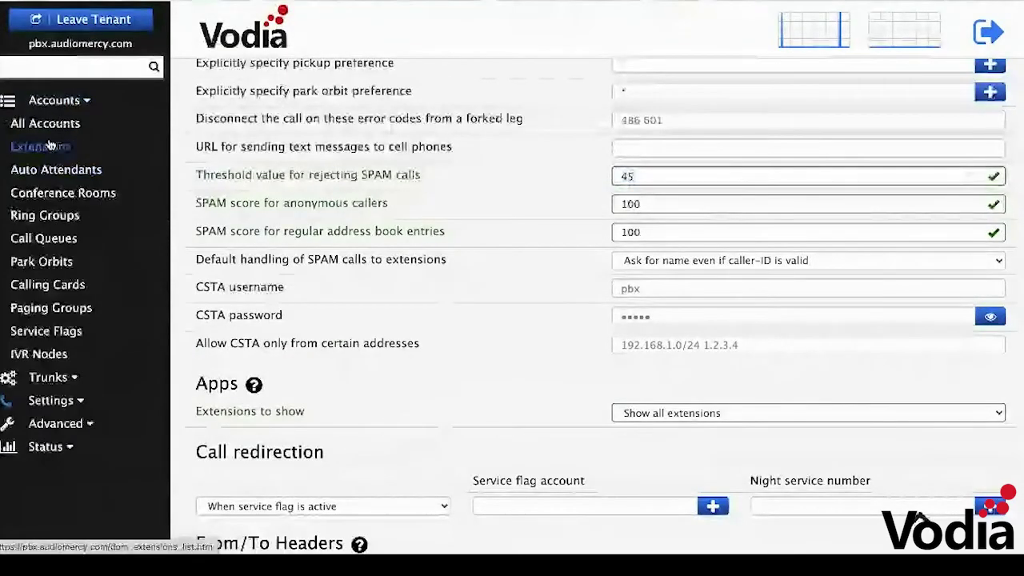
click(40, 147)
click(242, 216)
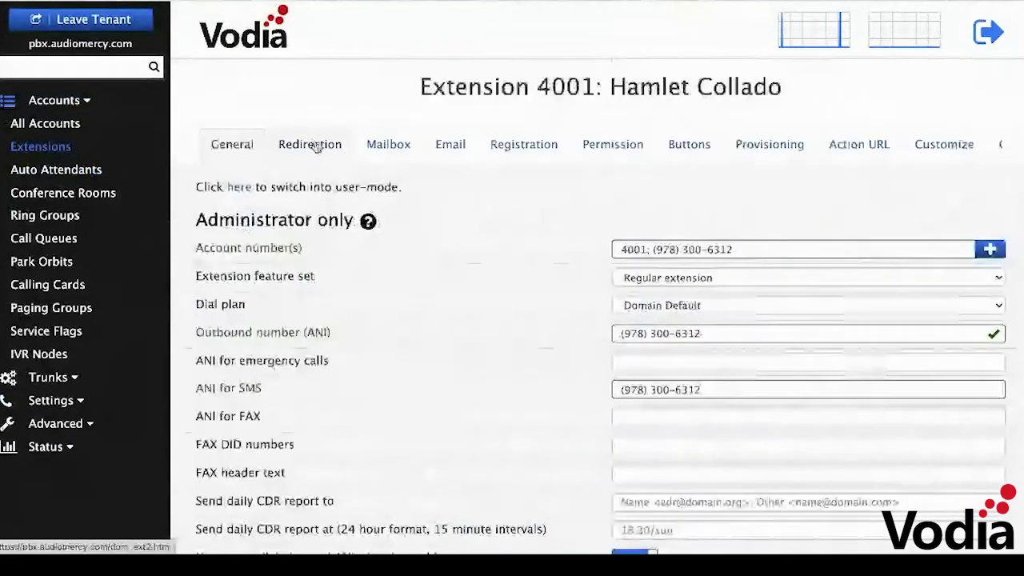
click(310, 144)
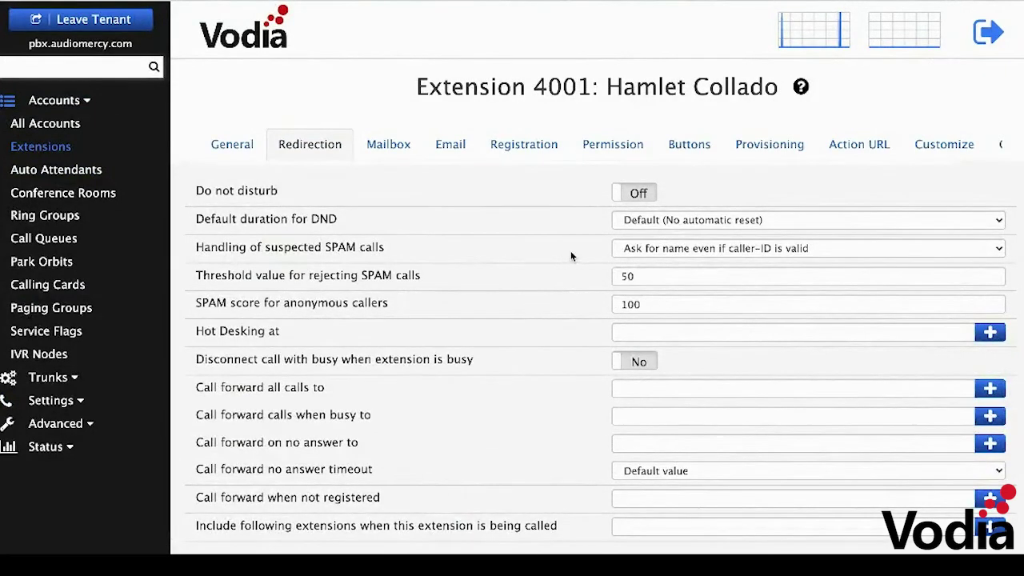
Review extension 4001's handling options for suspected SPAM calls, its rejection threshold and its score for anonymous callers
click(702, 250)
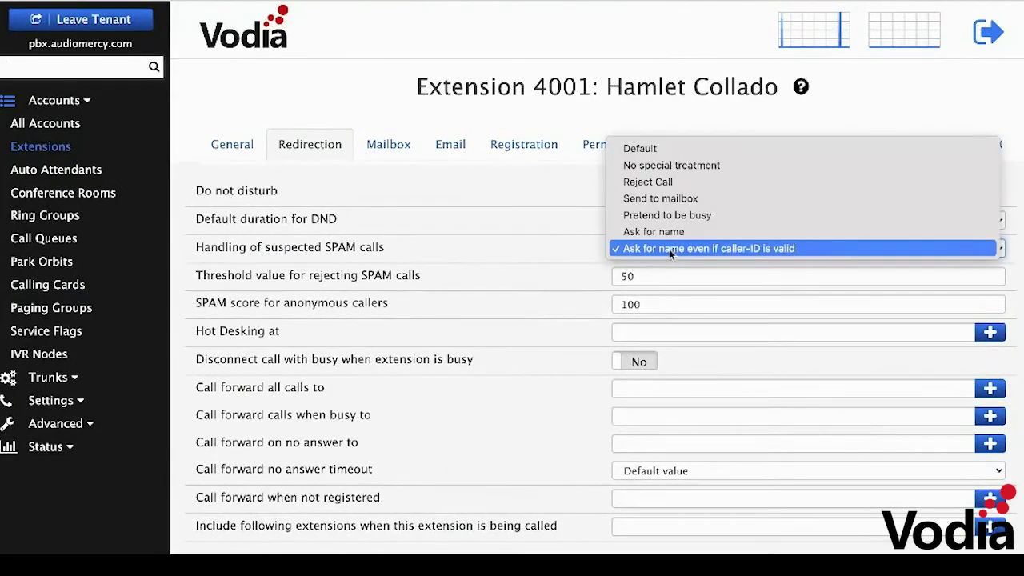
click(560, 254)
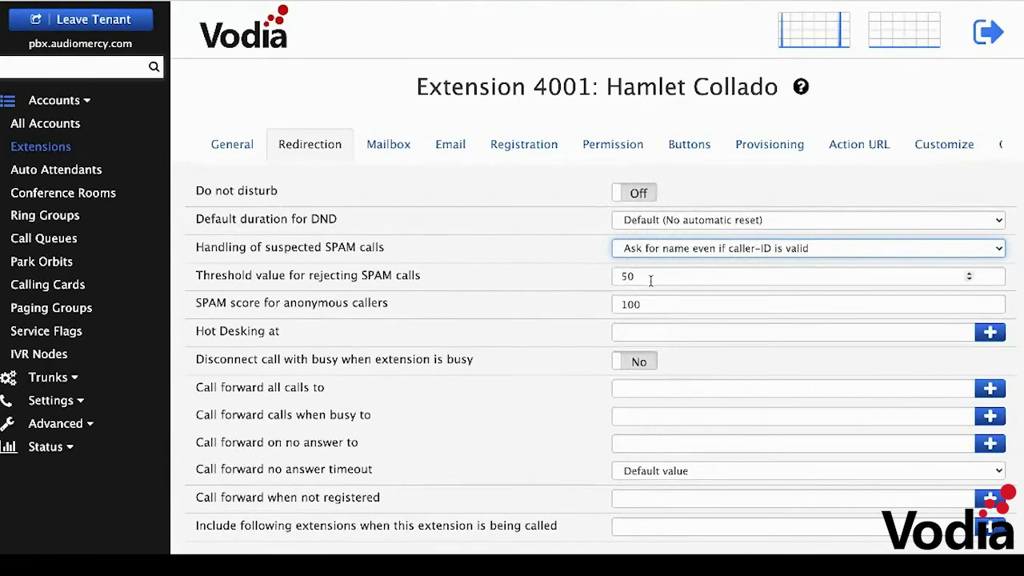
click(646, 306)
click(647, 279)
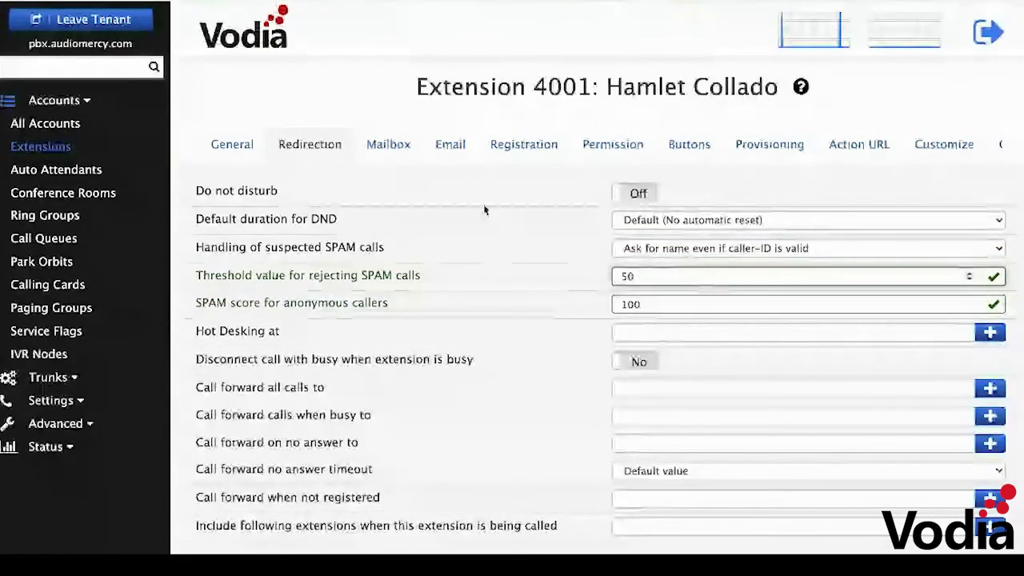
Check the account numbers in extension 4001's general settings, and return to its redirection settings to view the SPAM handling options
click(244, 152)
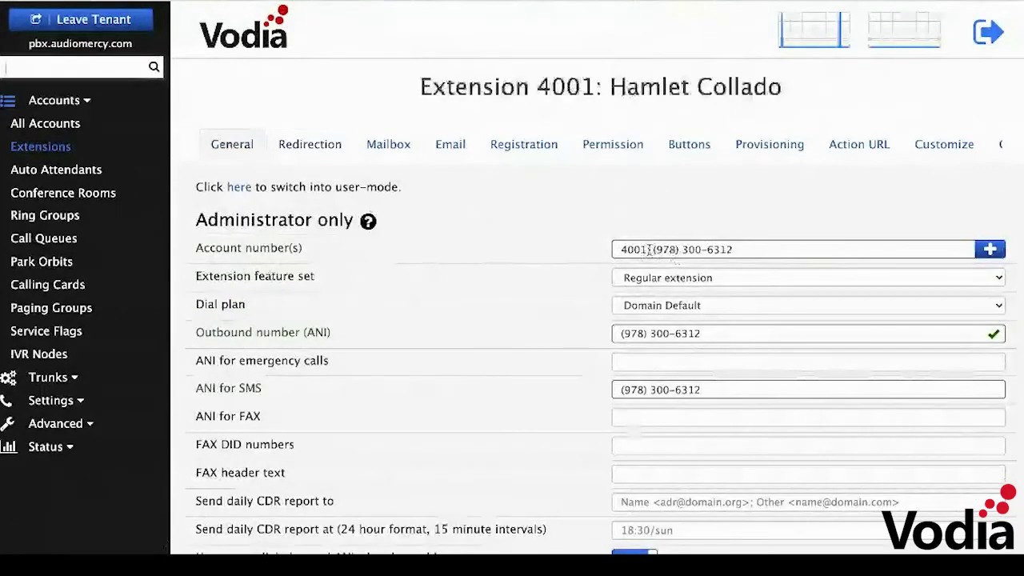
drag(654, 249, 744, 250)
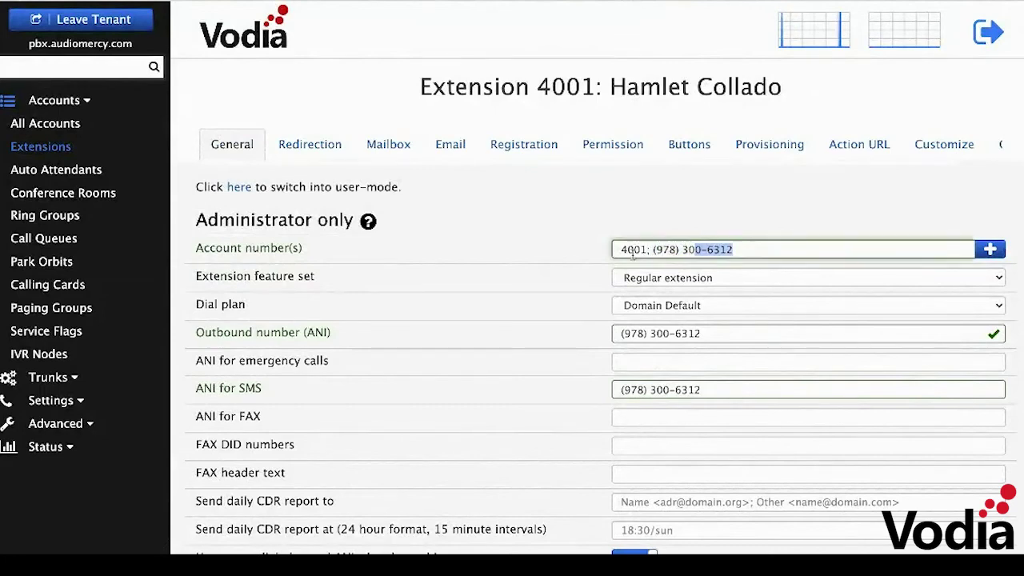
click(304, 144)
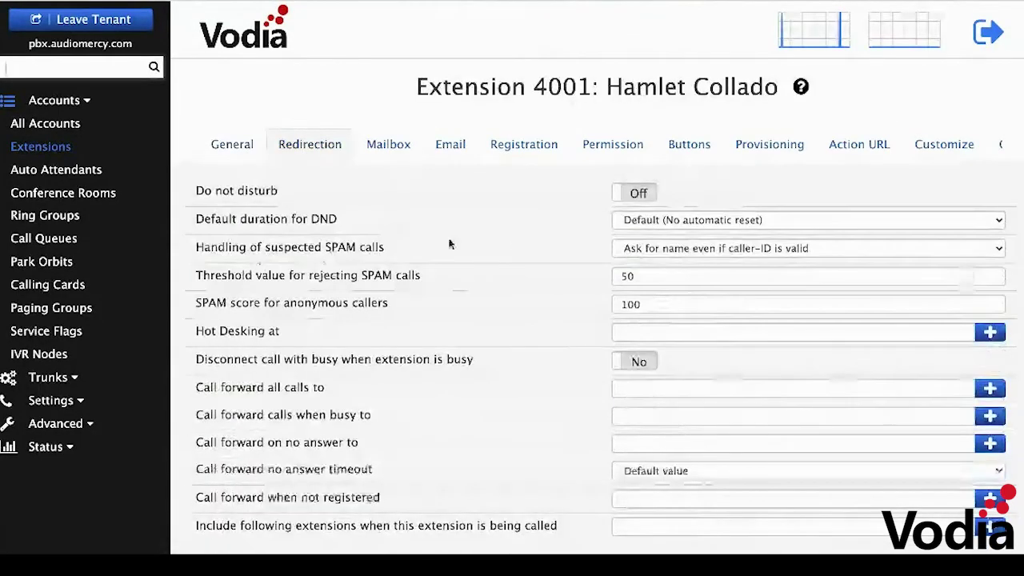
click(730, 249)
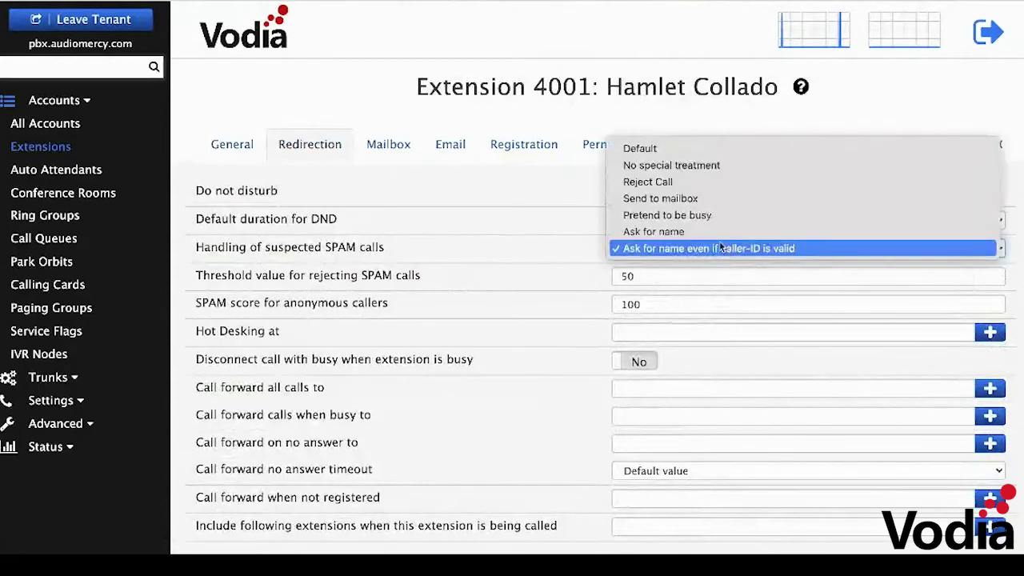
click(680, 250)
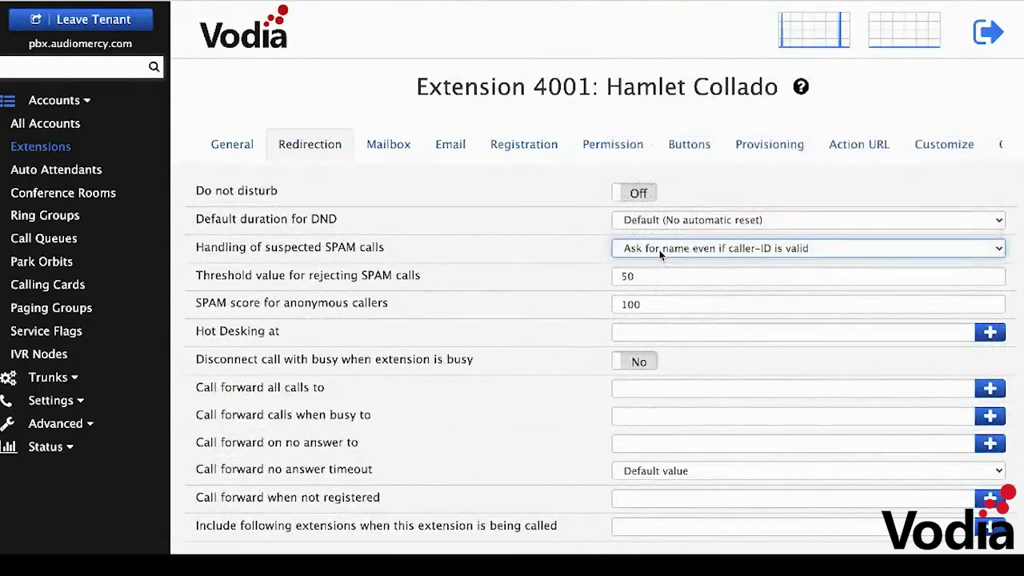
Examine the choices for handling suspected SPAM calls on extension 4001, along with its rejection threshold and anonymous caller score fields
click(663, 248)
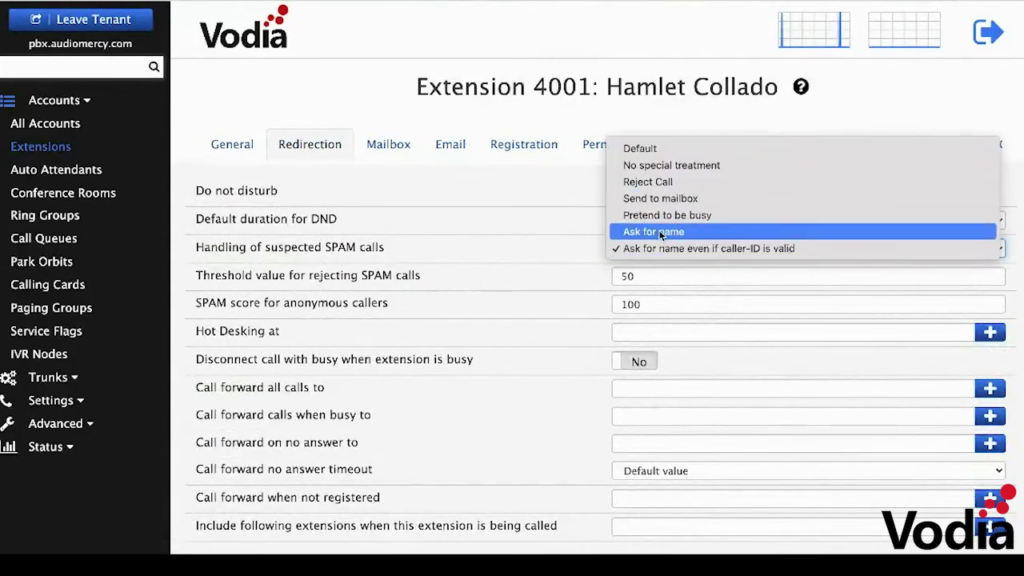
click(656, 249)
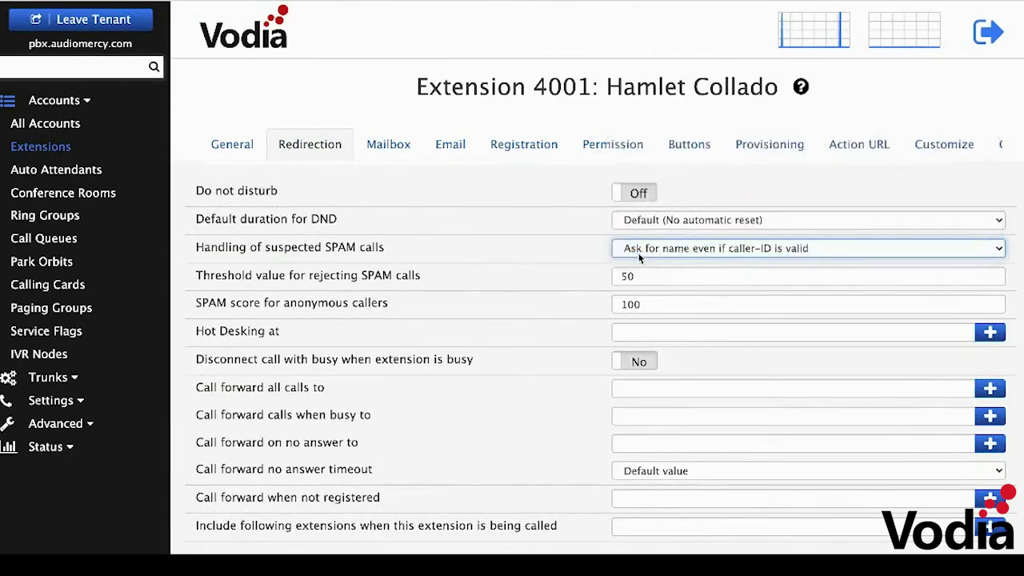
click(656, 277)
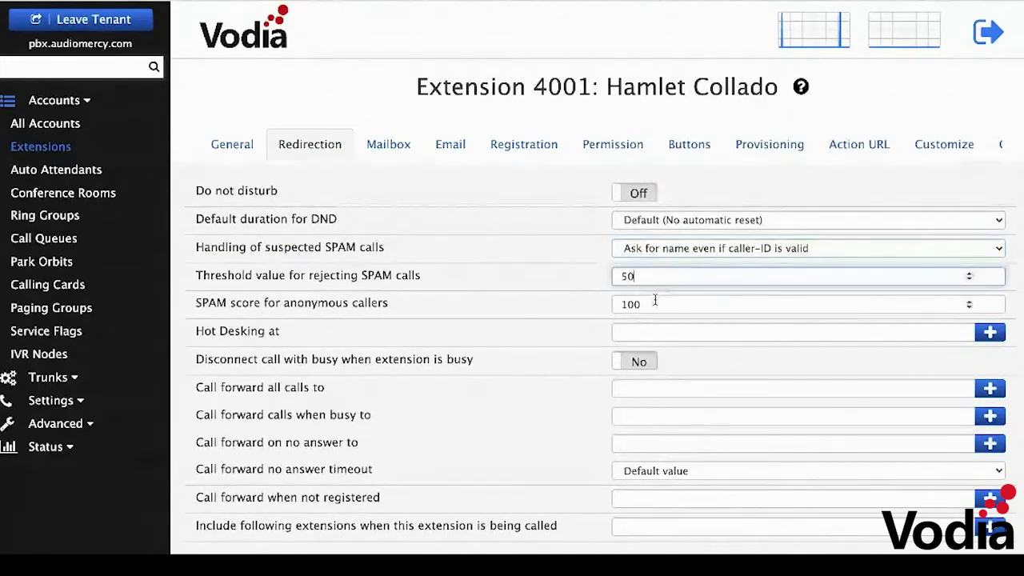
click(654, 302)
Try Ask for name as extension 4001's handling of suspected SPAM calls, and reopen the redirection settings without saving
click(658, 248)
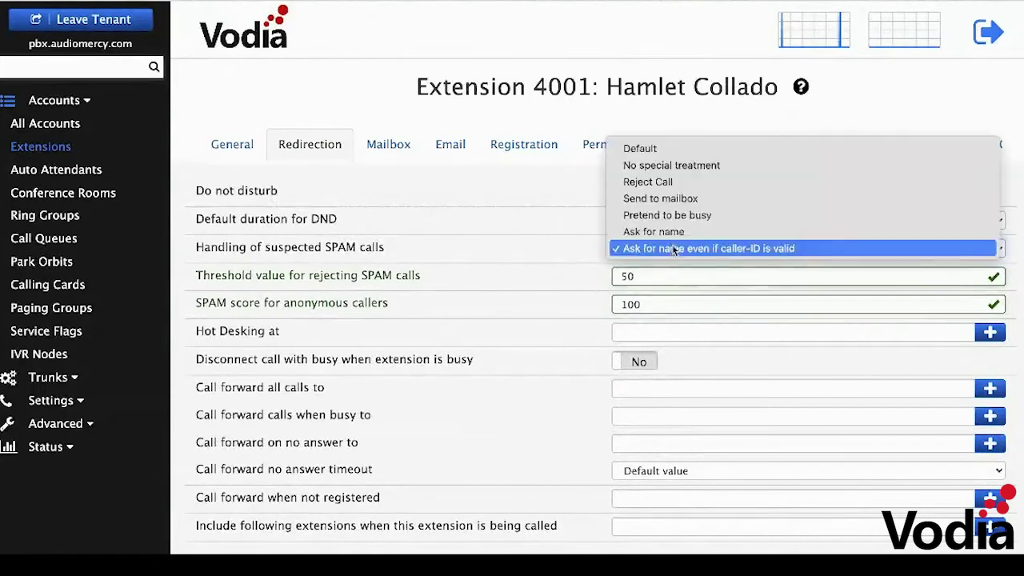
click(662, 232)
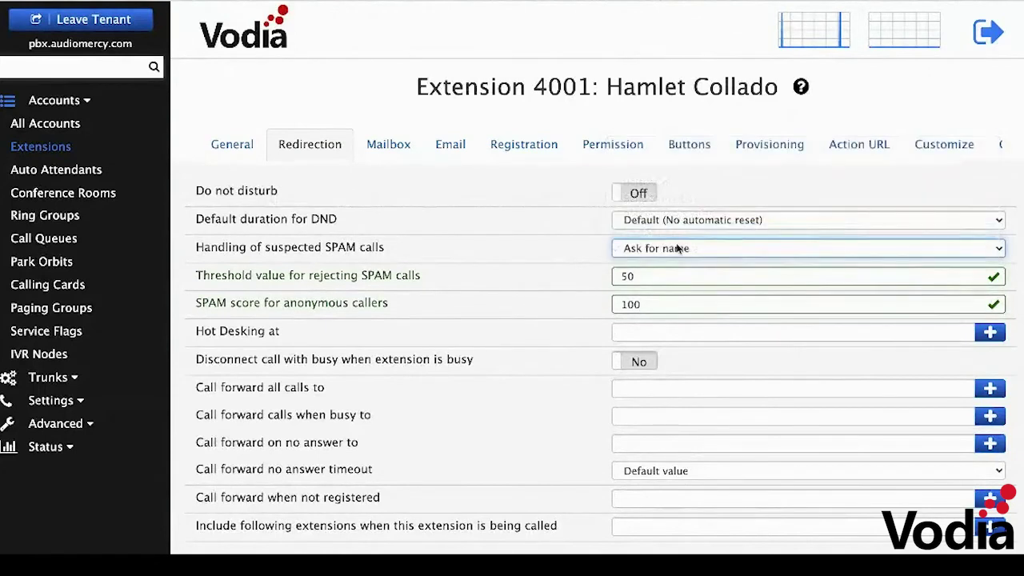
click(645, 276)
click(656, 305)
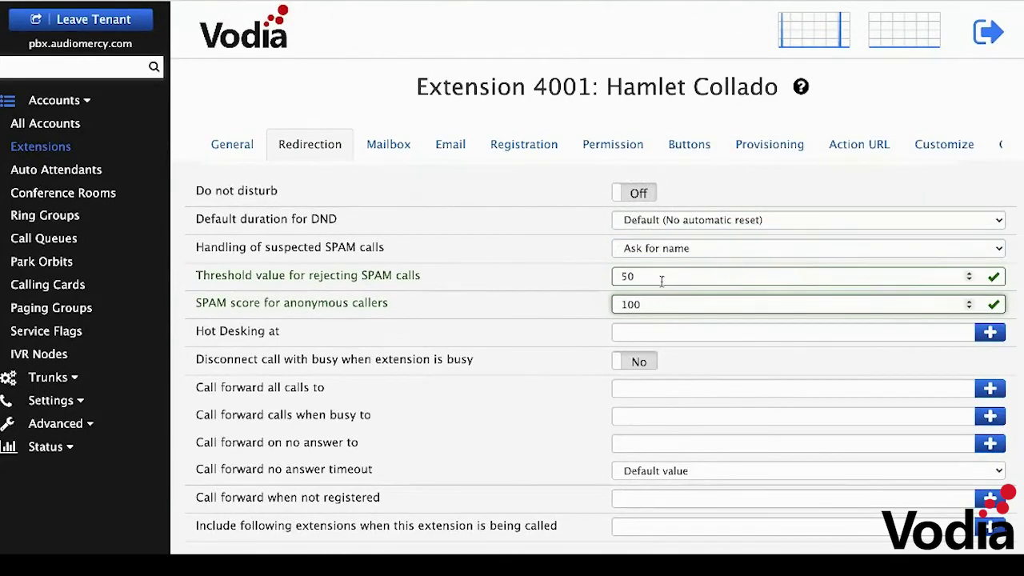
click(649, 277)
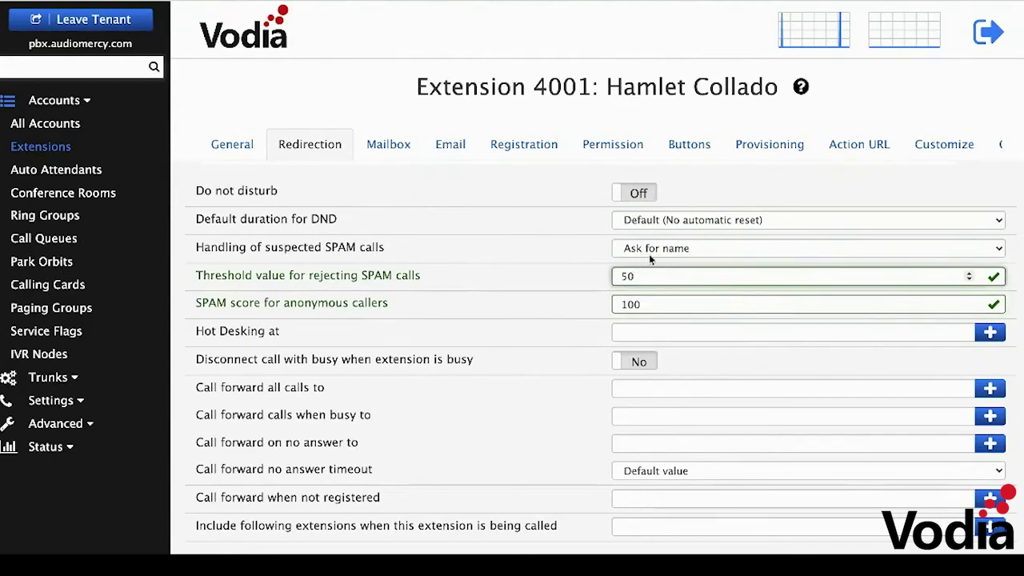
click(649, 250)
click(650, 247)
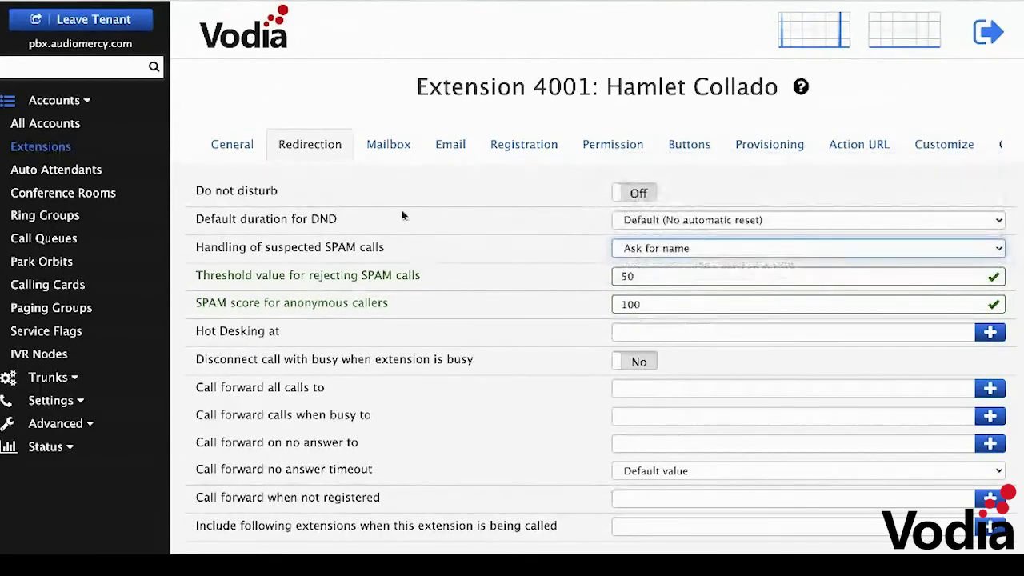
click(88, 0)
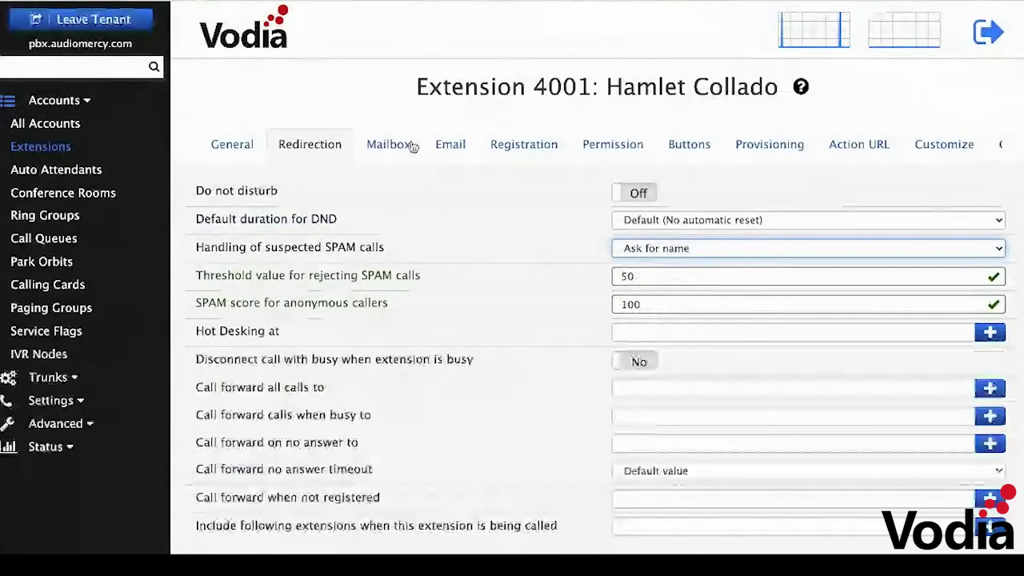
click(330, 149)
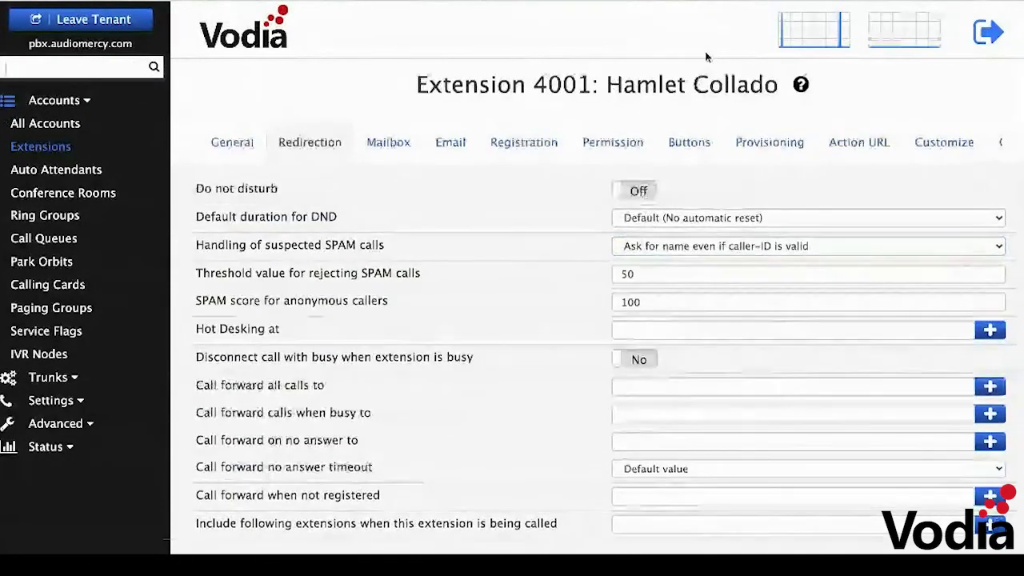